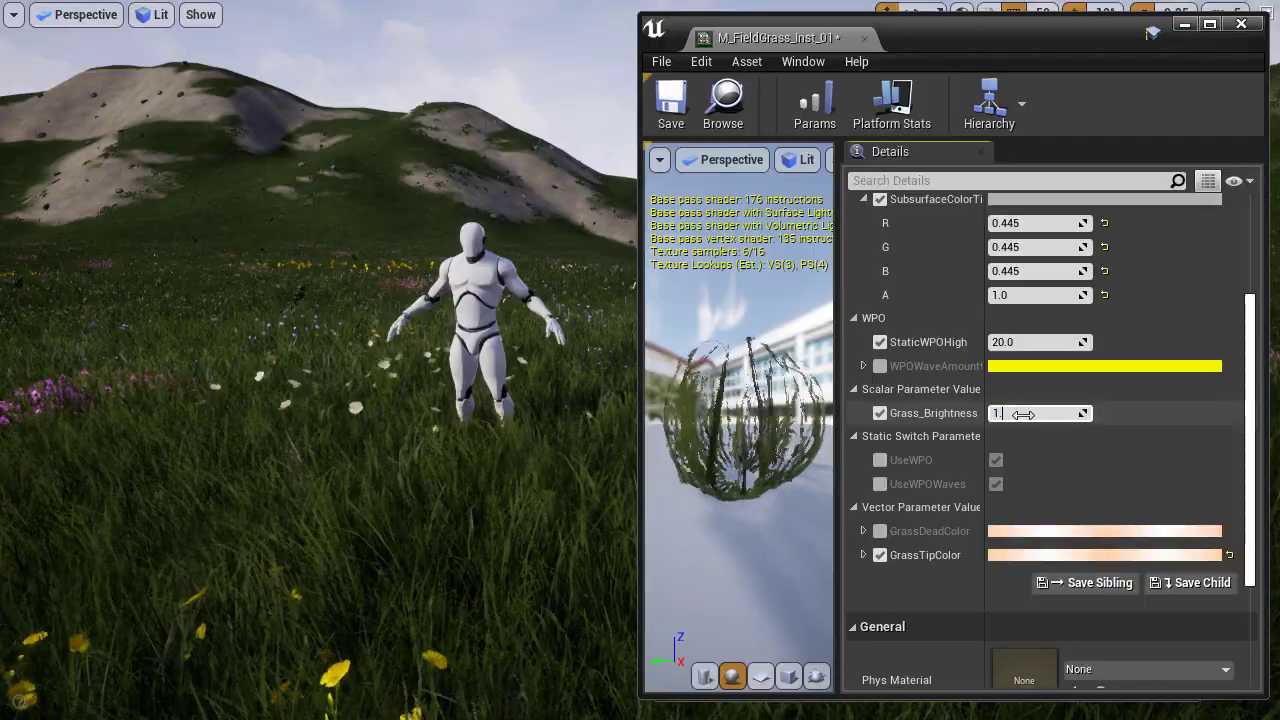
# Open Content Browser 2 from the Window menu, narrow its sources panel, and show KiteDemo
pyautogui.click(1022, 414)
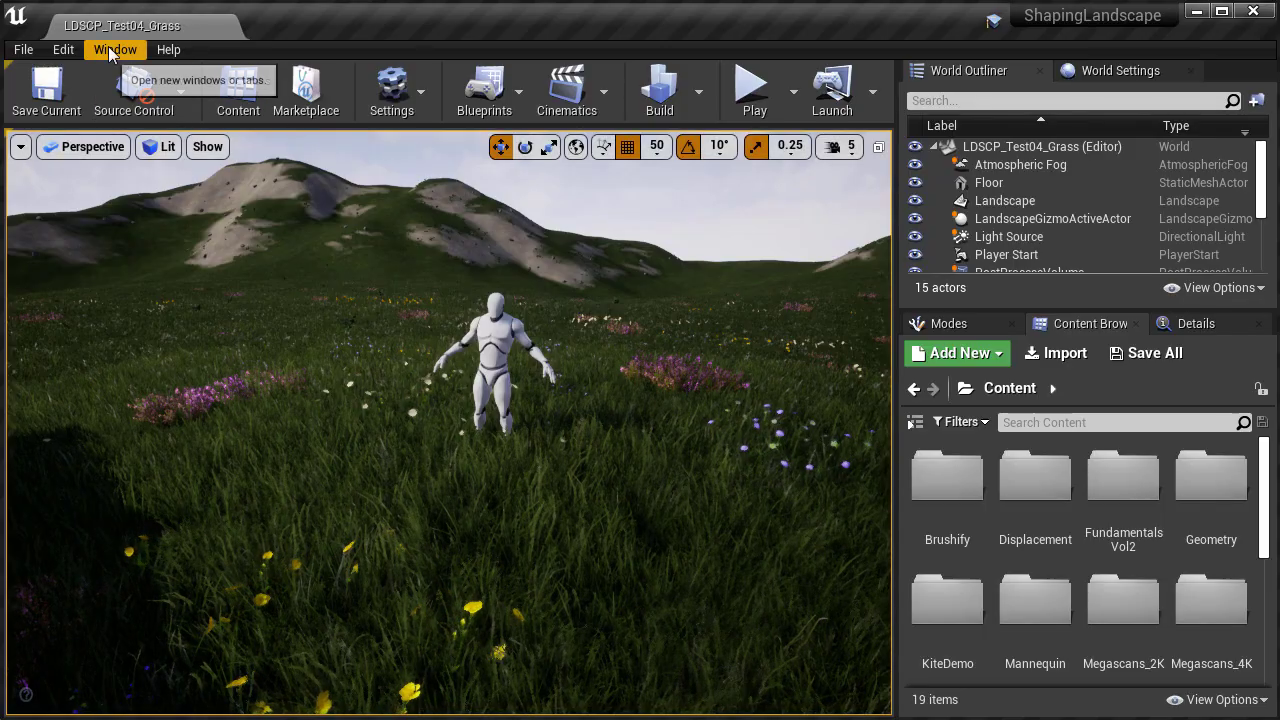
pyautogui.click(112, 50)
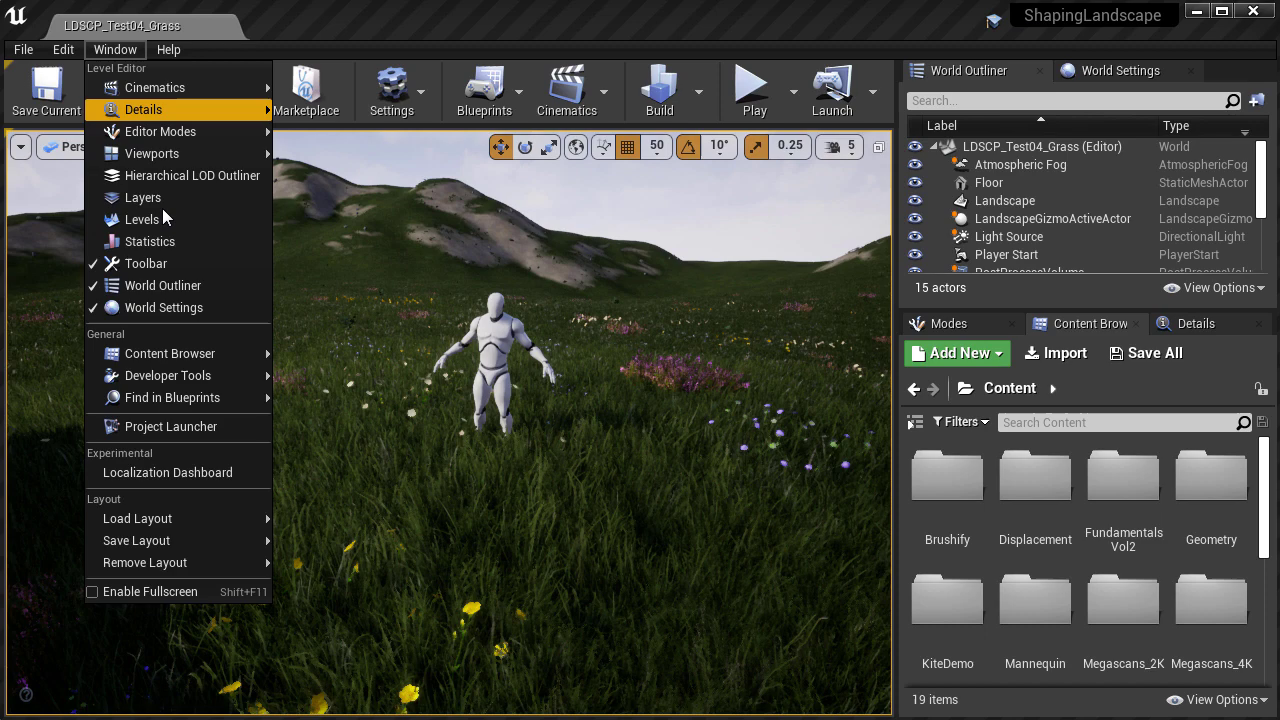
pyautogui.moveTo(163, 353)
pyautogui.click(343, 376)
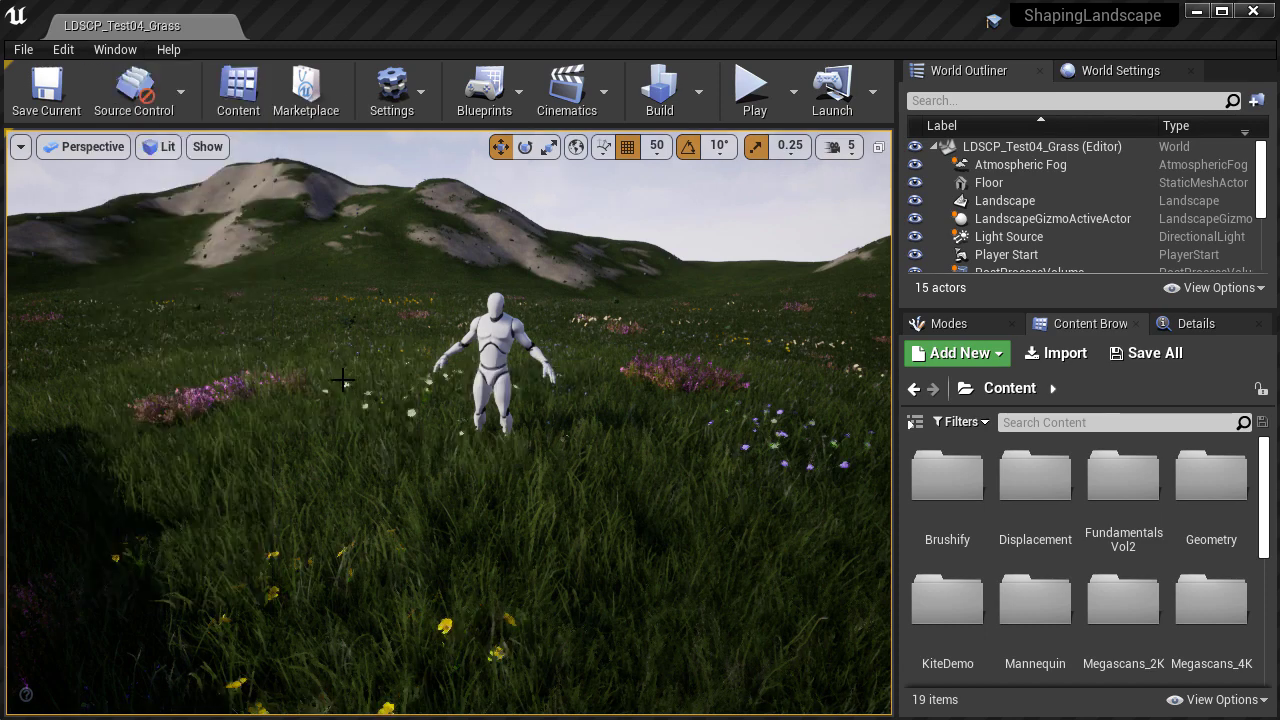
pyautogui.moveTo(955, 359); pyautogui.dragTo(926, 357)
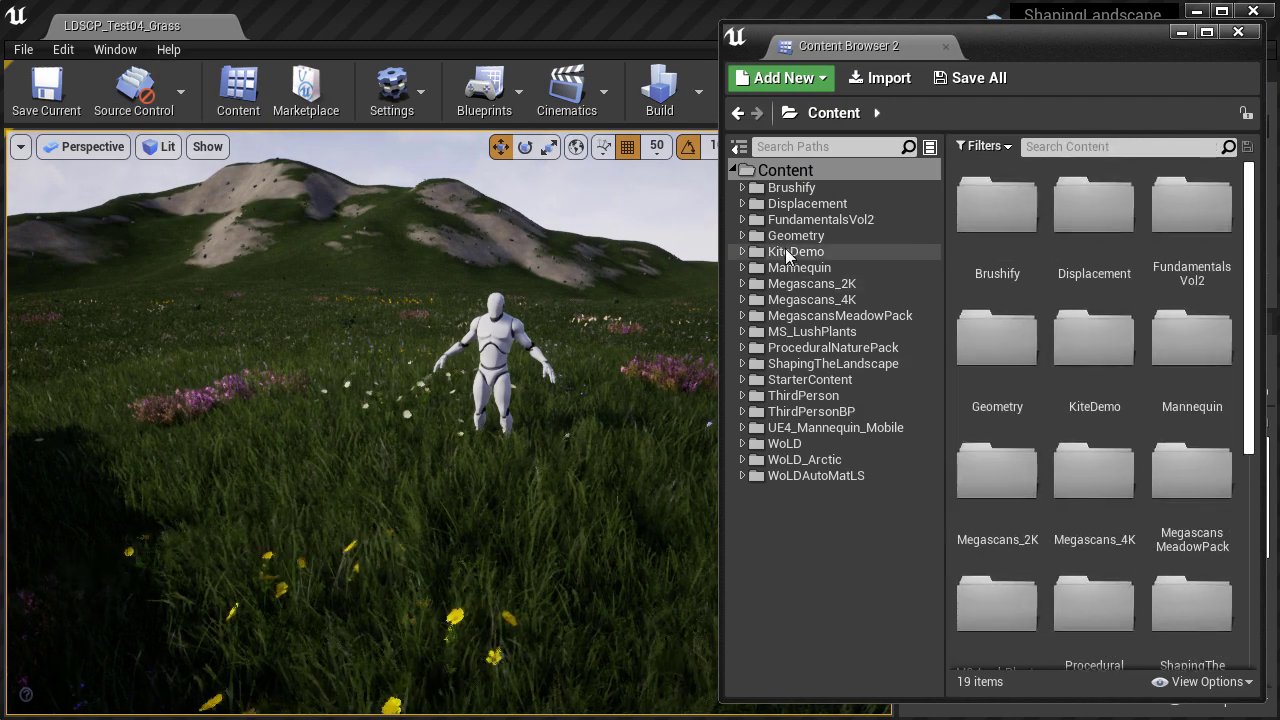
pyautogui.click(785, 251)
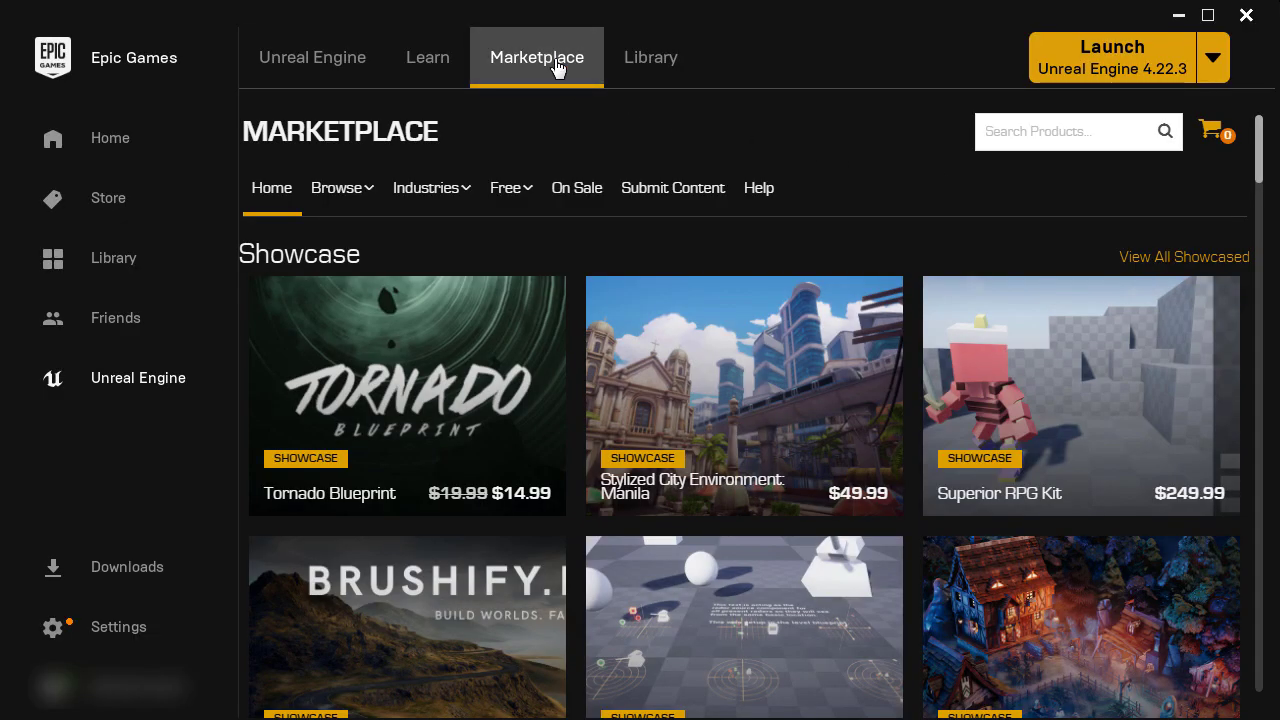
# List free Epic Games Content sorted Oldest First and open the Open World Demo Collection
pyautogui.moveTo(528, 203)
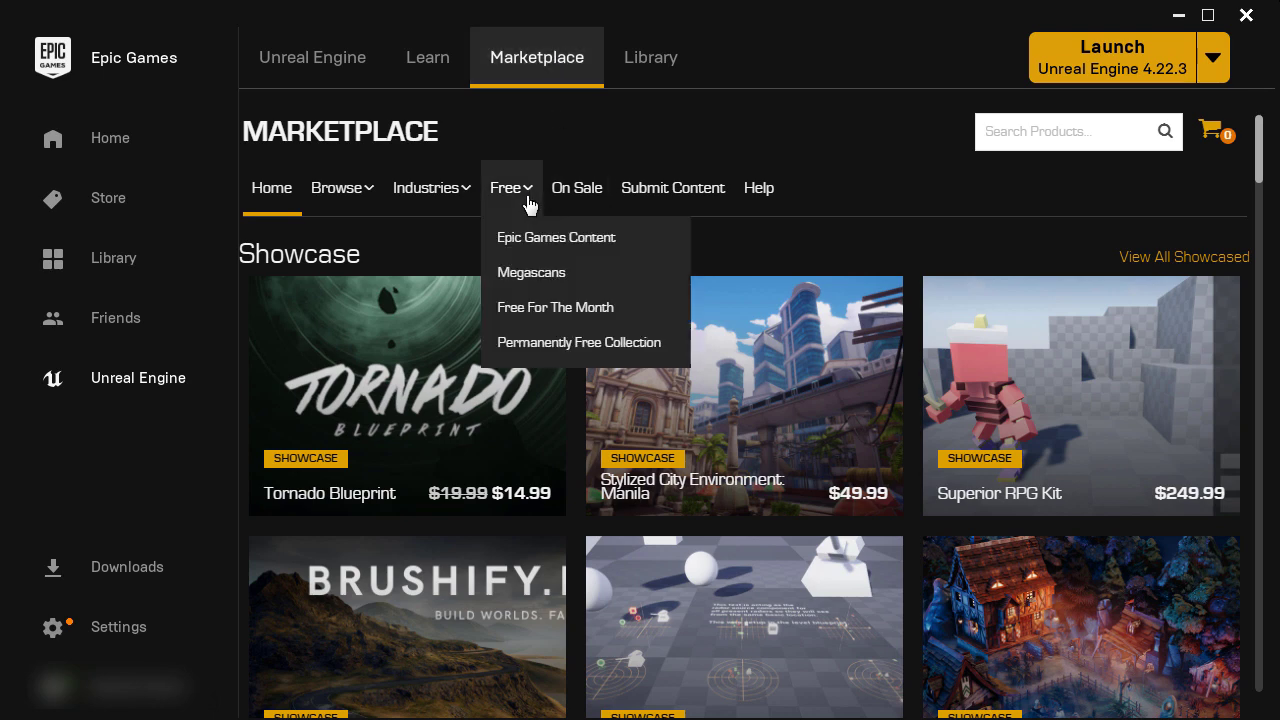
pyautogui.click(530, 237)
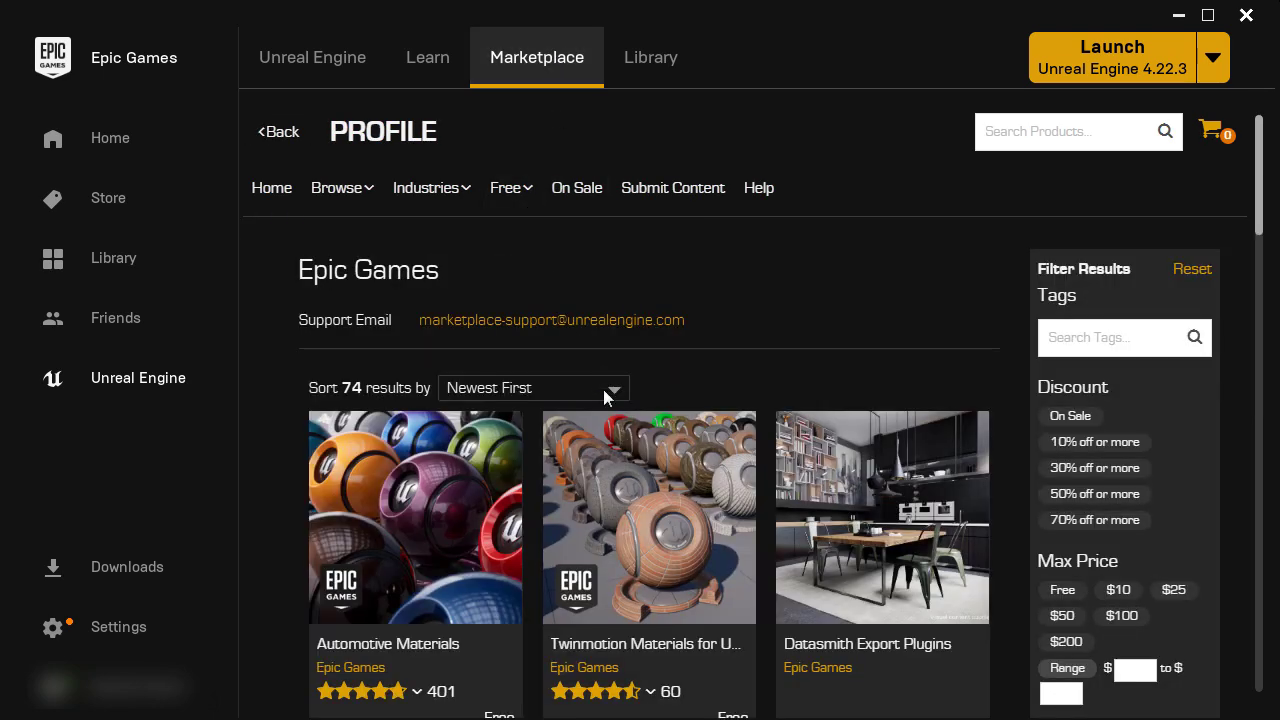
pyautogui.click(616, 389)
pyautogui.click(531, 445)
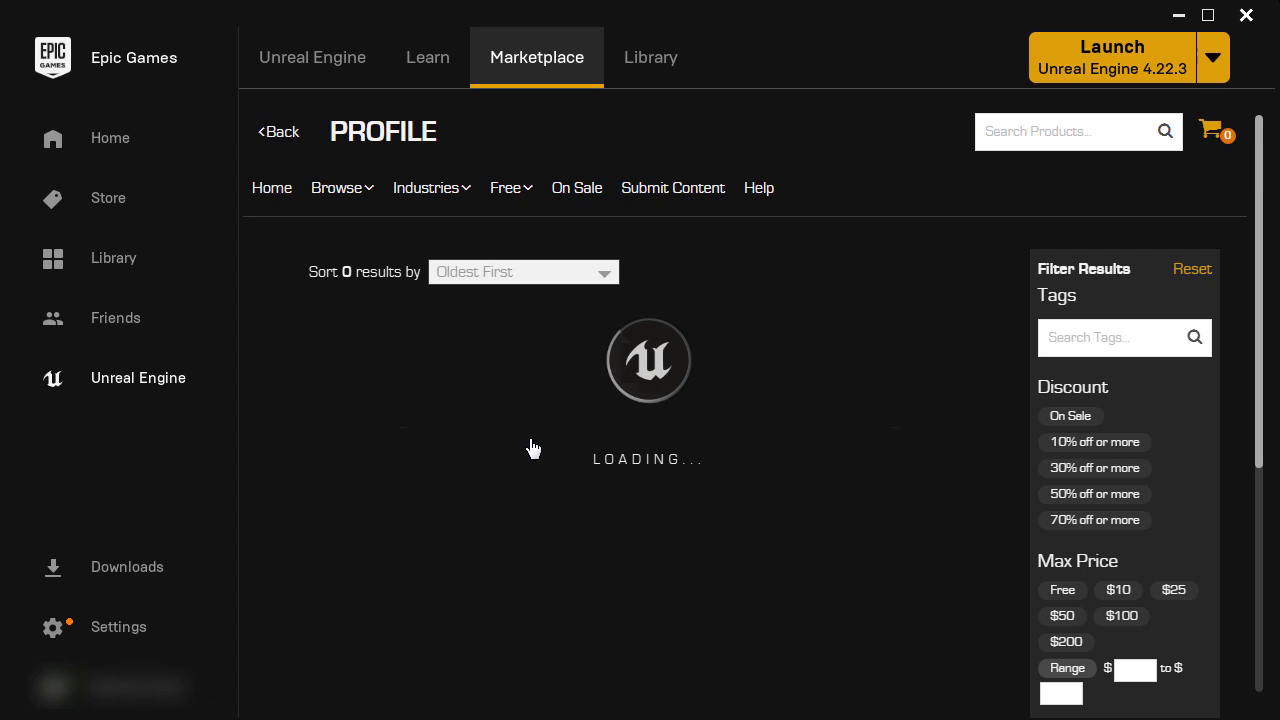
pyautogui.scroll(-2, 983, 490)
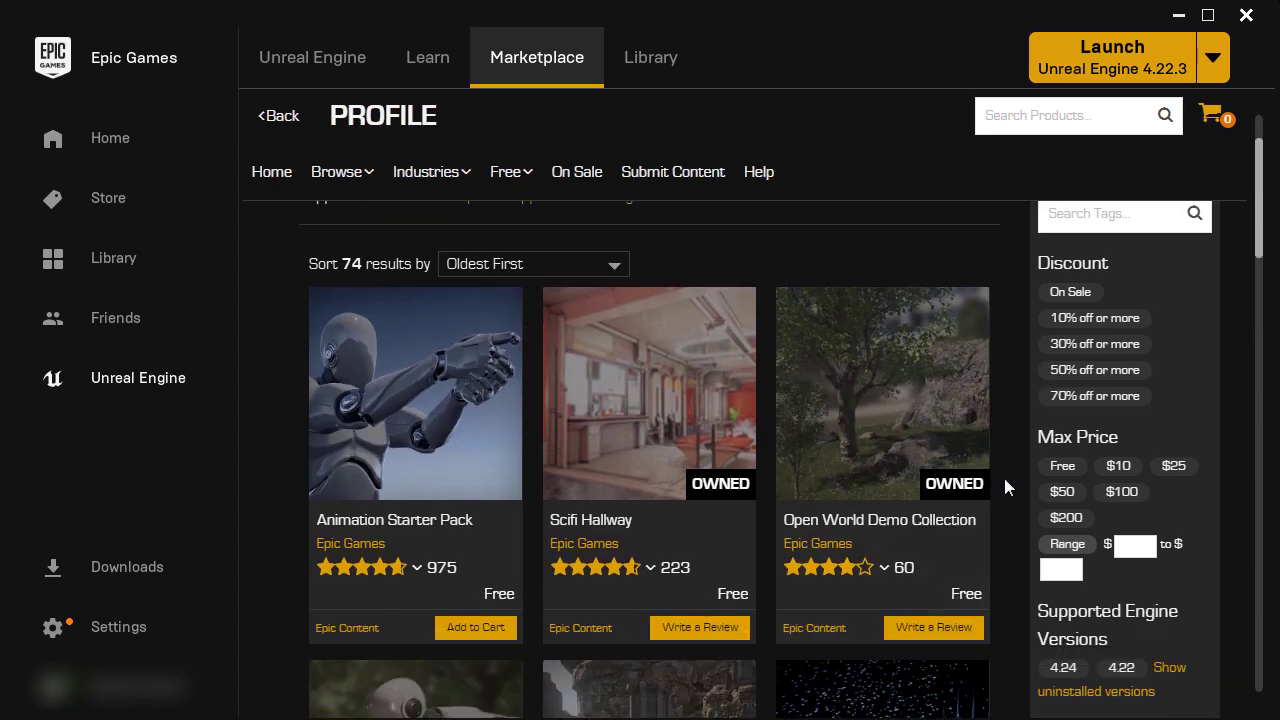
pyautogui.click(942, 443)
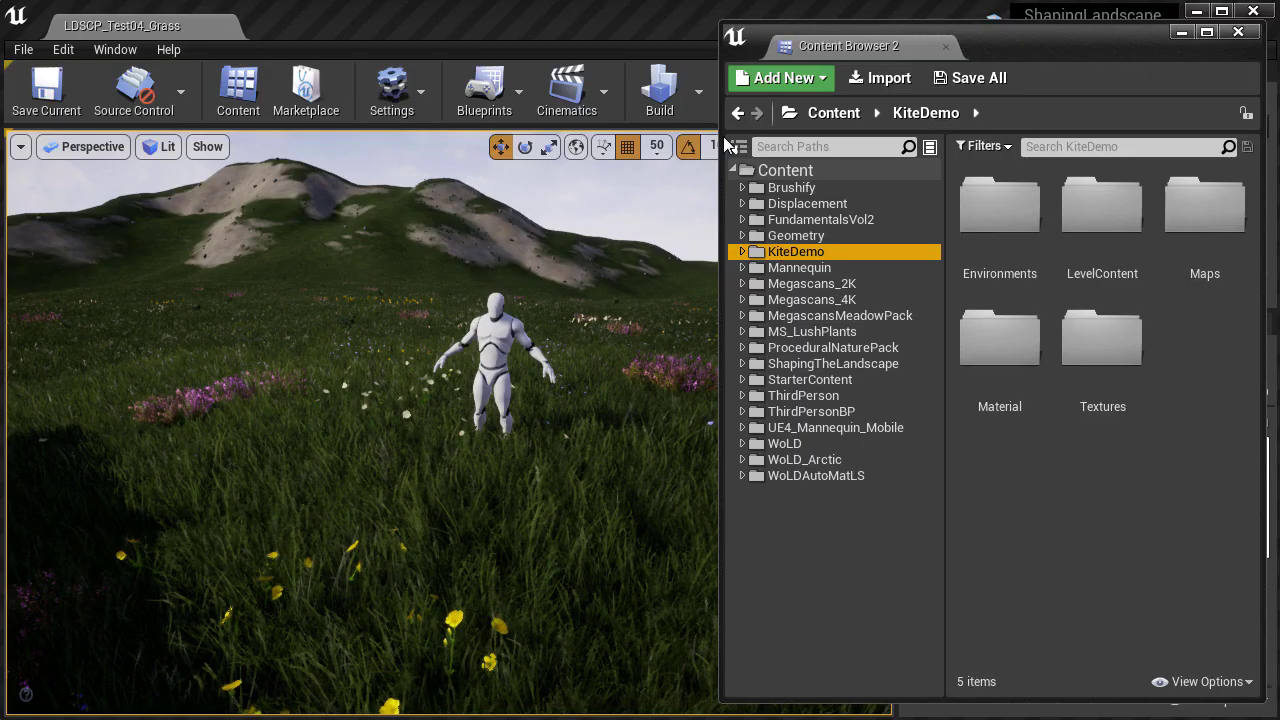
# Hide the sources tree, browse to Environments > Foliage > Grass > FieldGrass, and open M_FieldGrass_Inst_01
pyautogui.click(738, 146)
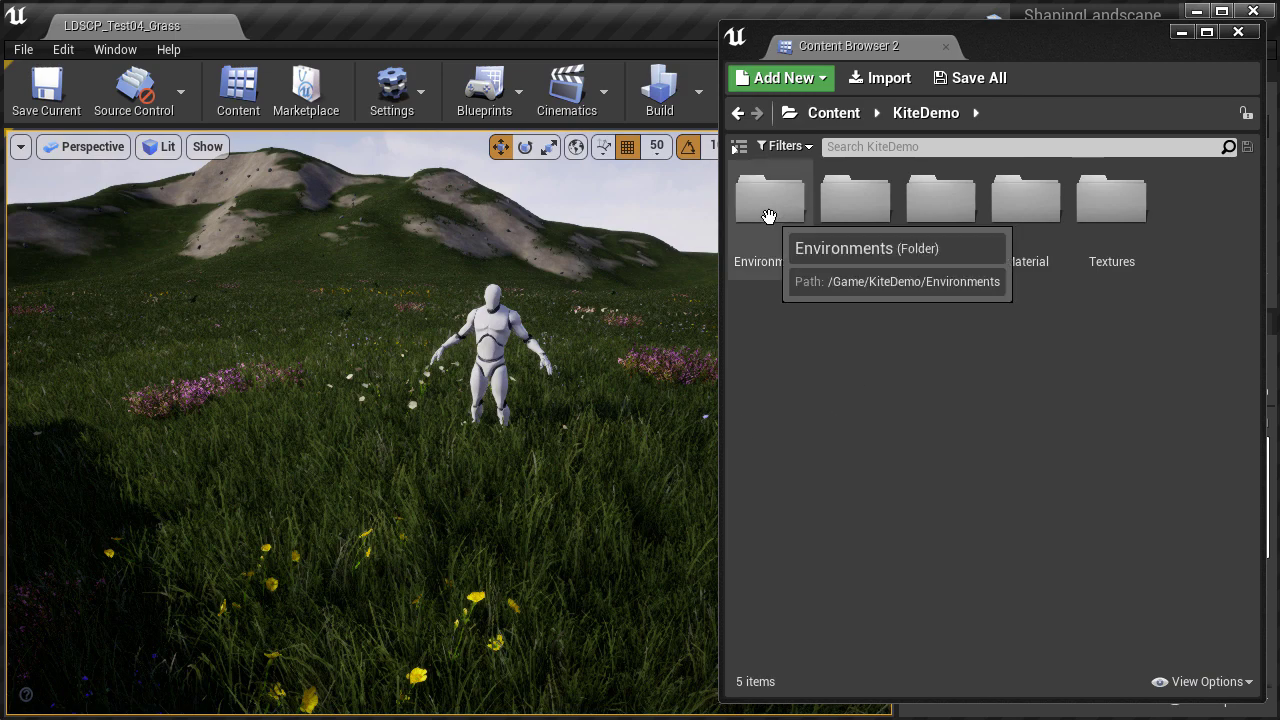
pyautogui.doubleClick(768, 212)
pyautogui.doubleClick(856, 205)
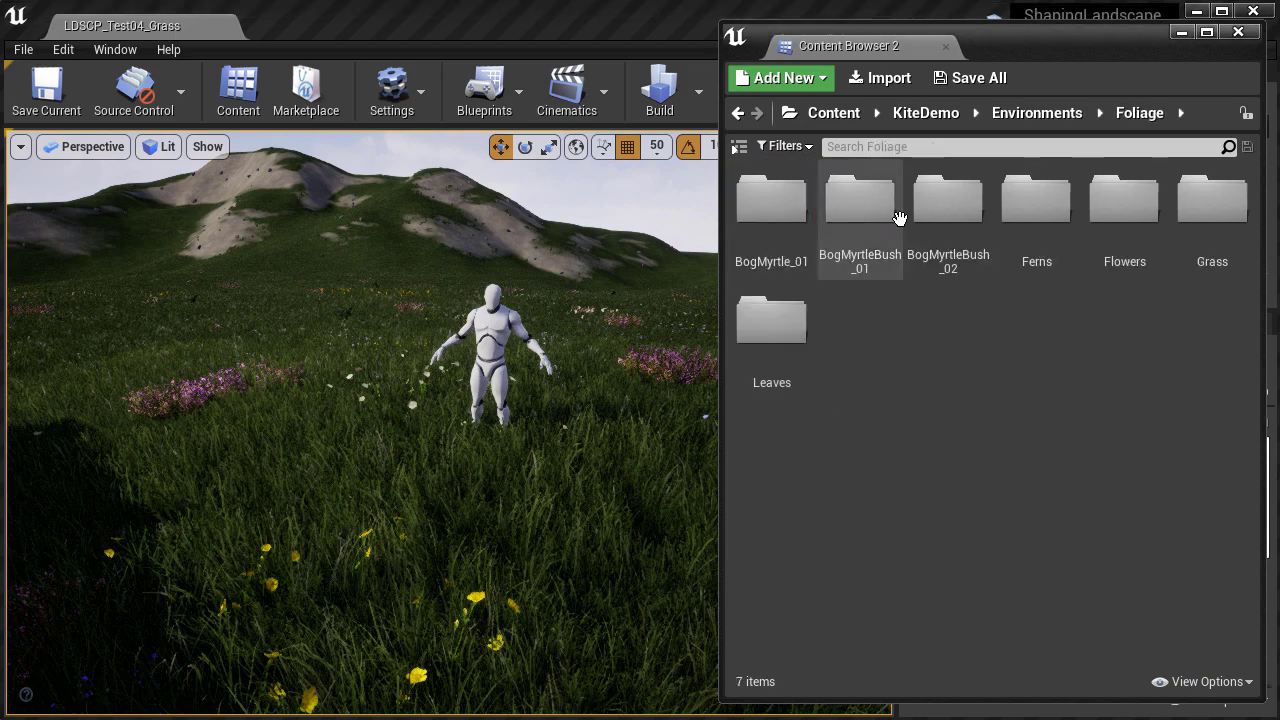
pyautogui.doubleClick(1212, 198)
pyautogui.doubleClick(772, 200)
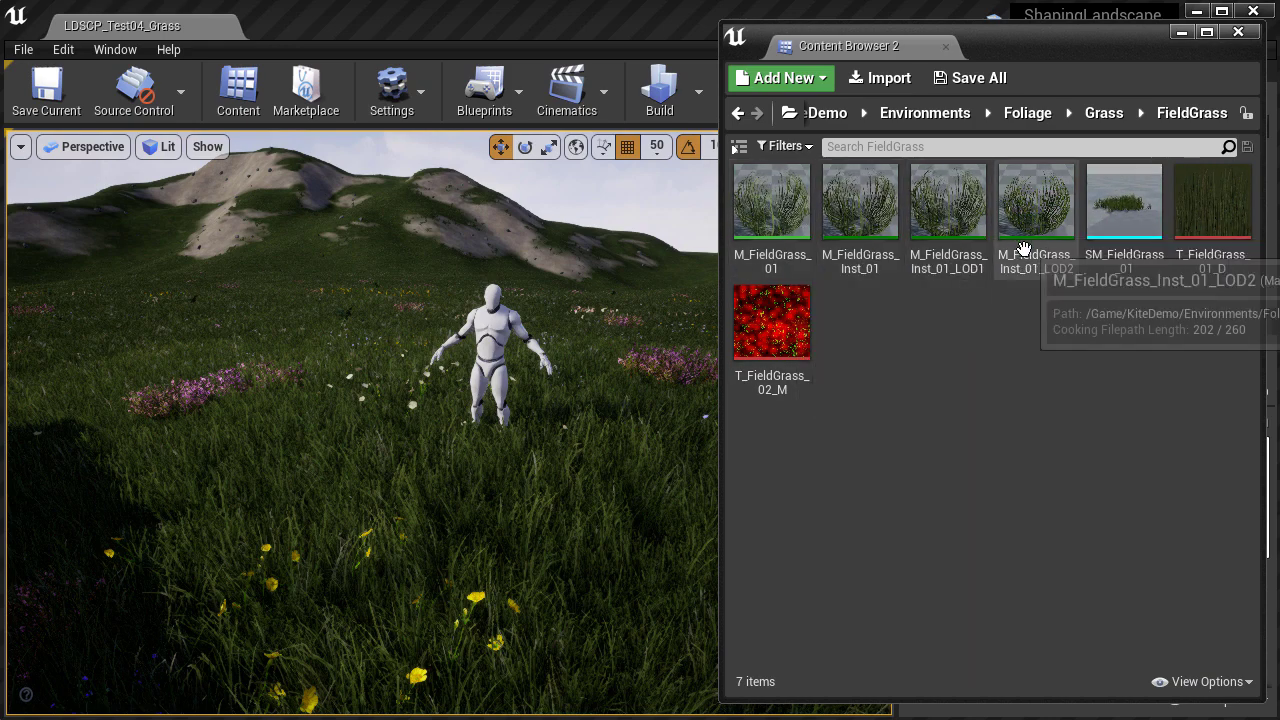
pyautogui.doubleClick(870, 216)
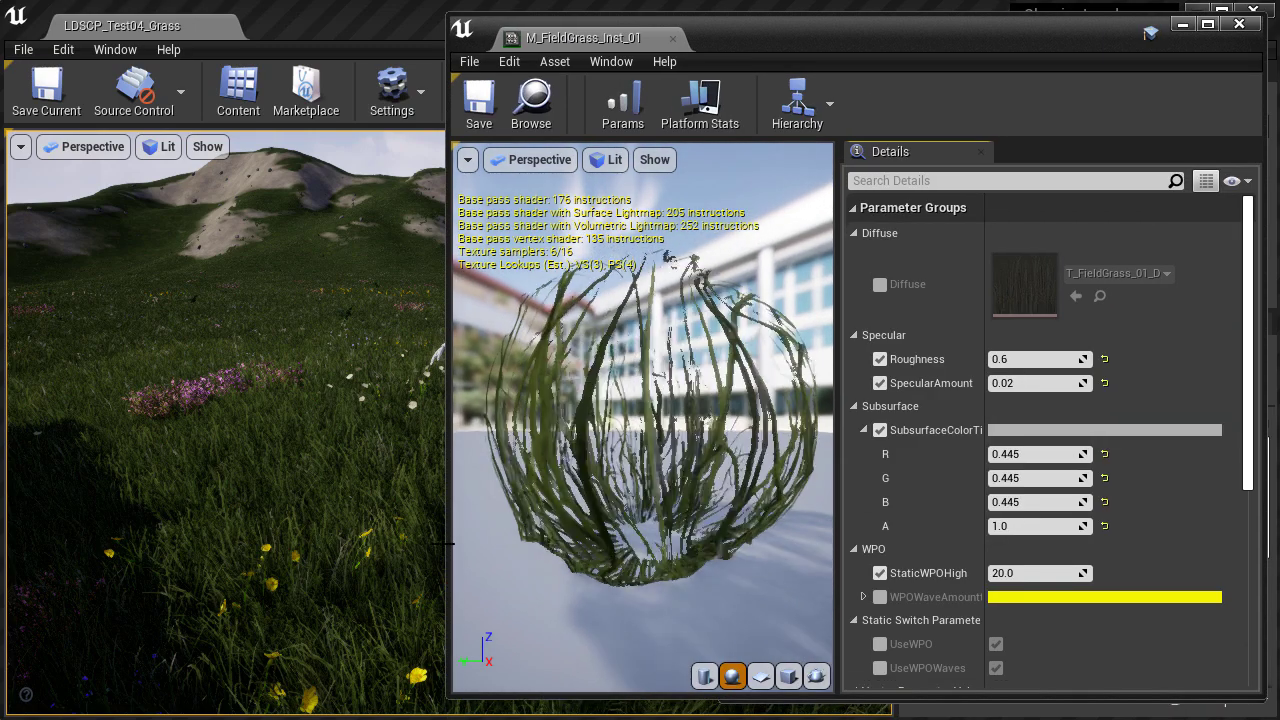
# Narrow the instance editor, scroll its Details, then select M_FieldGrass_01 in Content Browser 2
pyautogui.moveTo(445, 543); pyautogui.dragTo(636, 543)
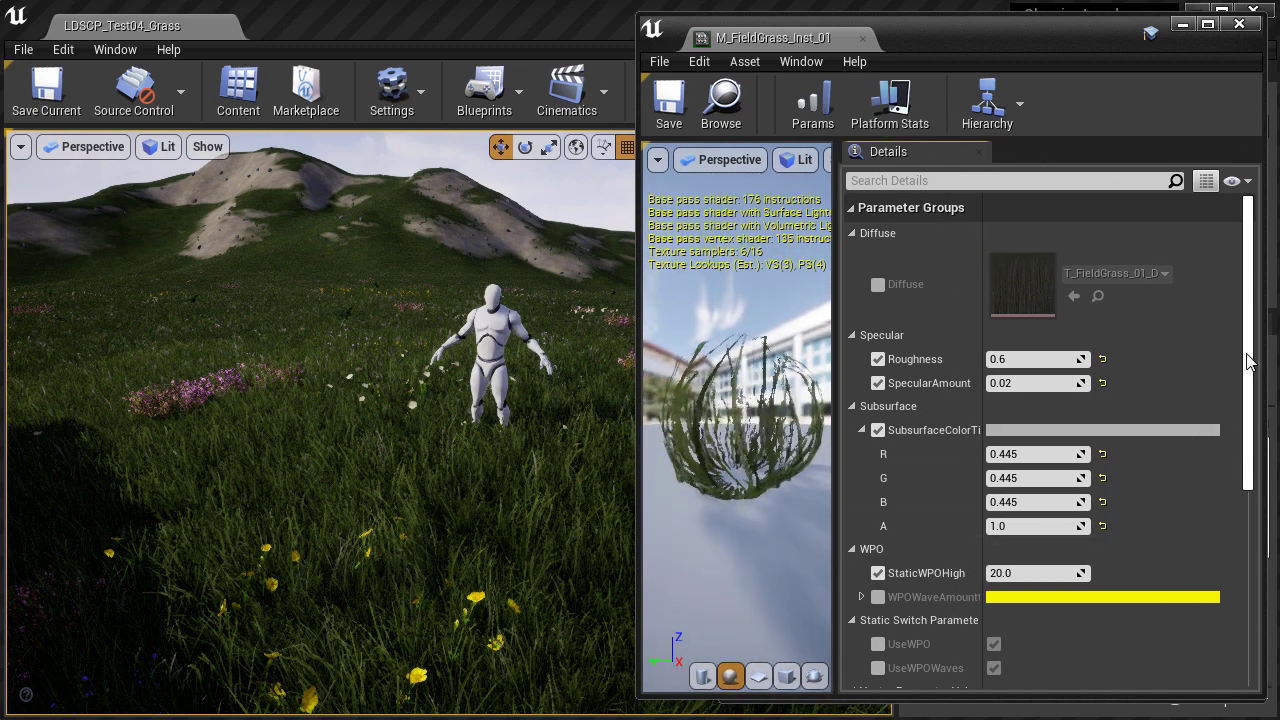
pyautogui.moveTo(1247, 362); pyautogui.dragTo(1245, 392)
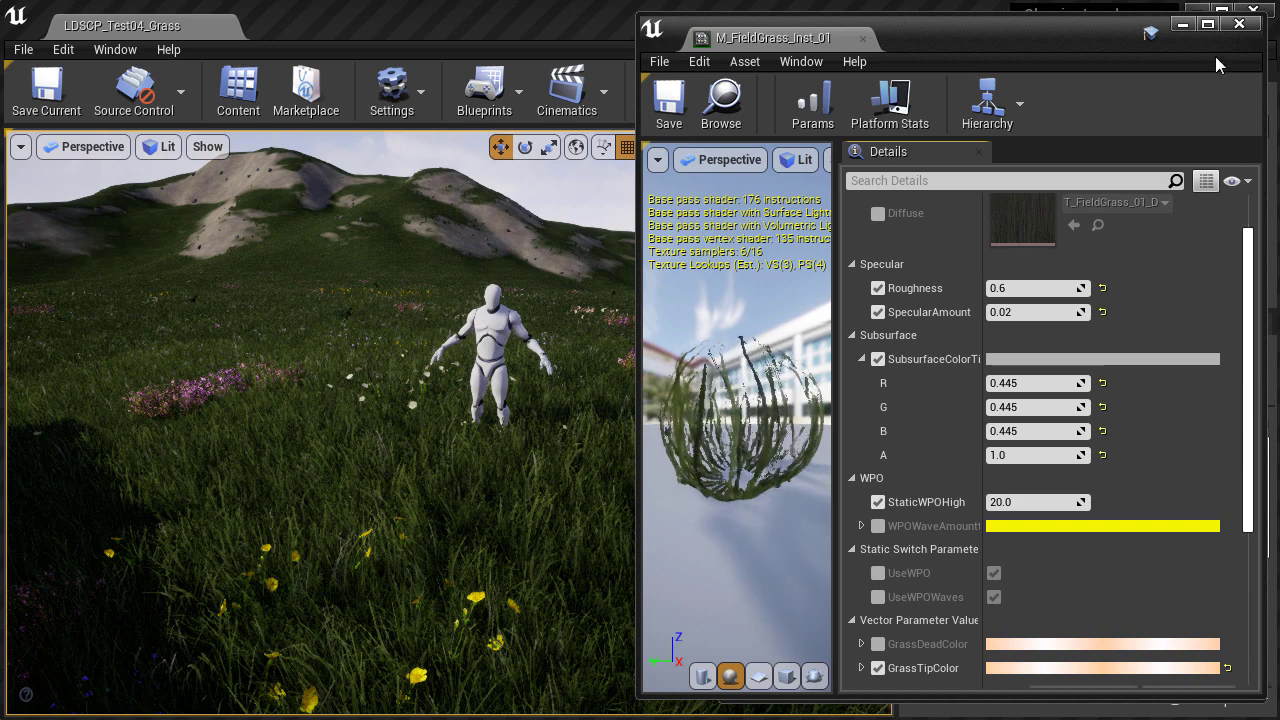
pyautogui.click(721, 104)
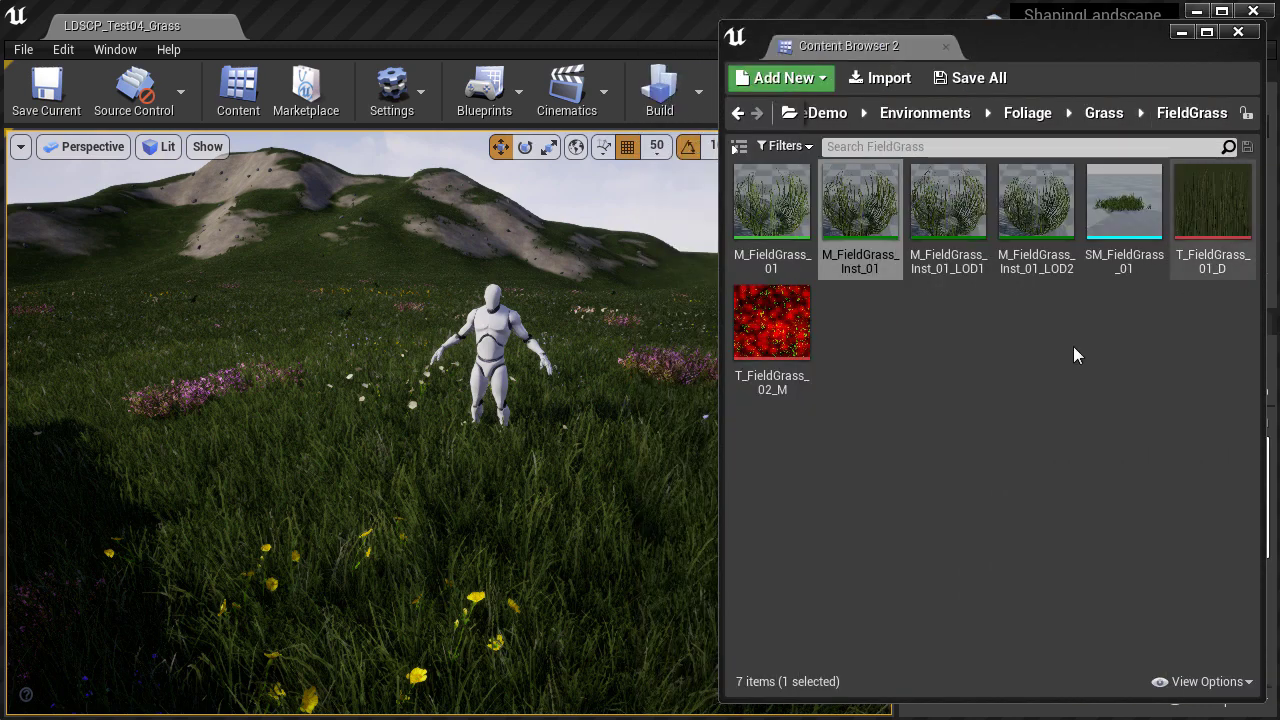
pyautogui.click(790, 215)
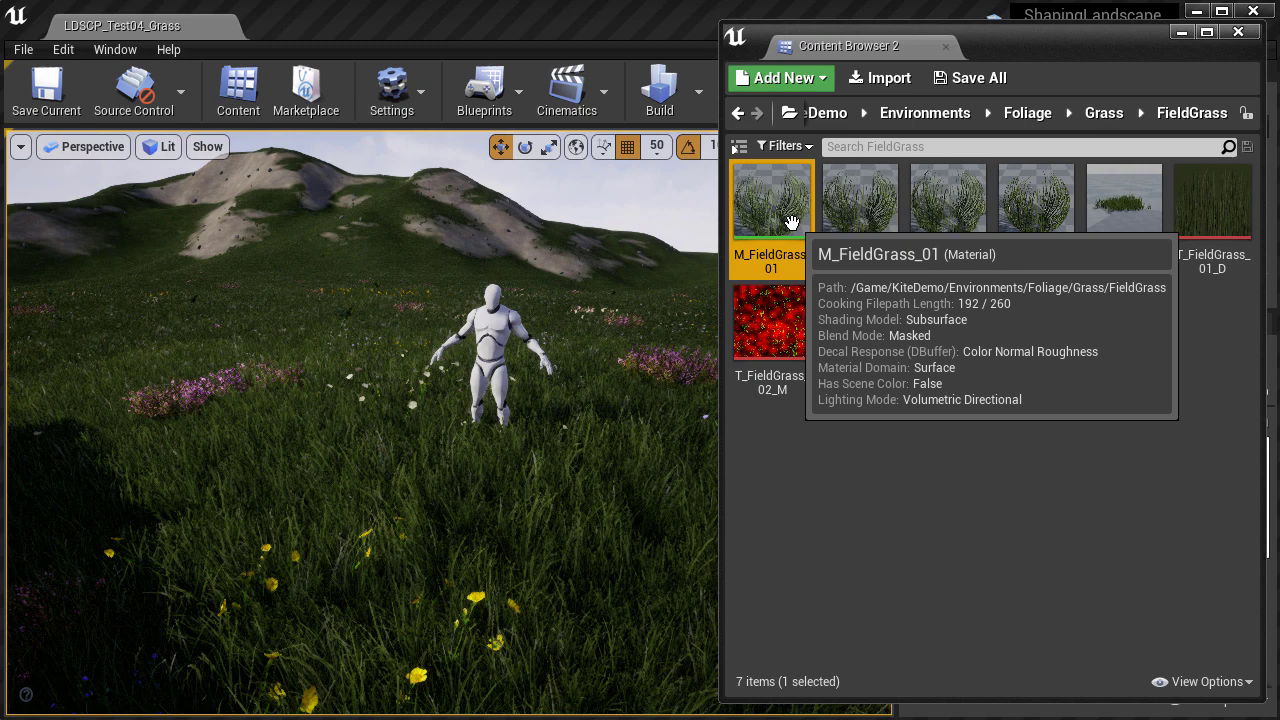
# Open M_FieldGrass_01, close the Stats panel, and pan to the Dead Grass and Specular groups
pyautogui.doubleClick(792, 224)
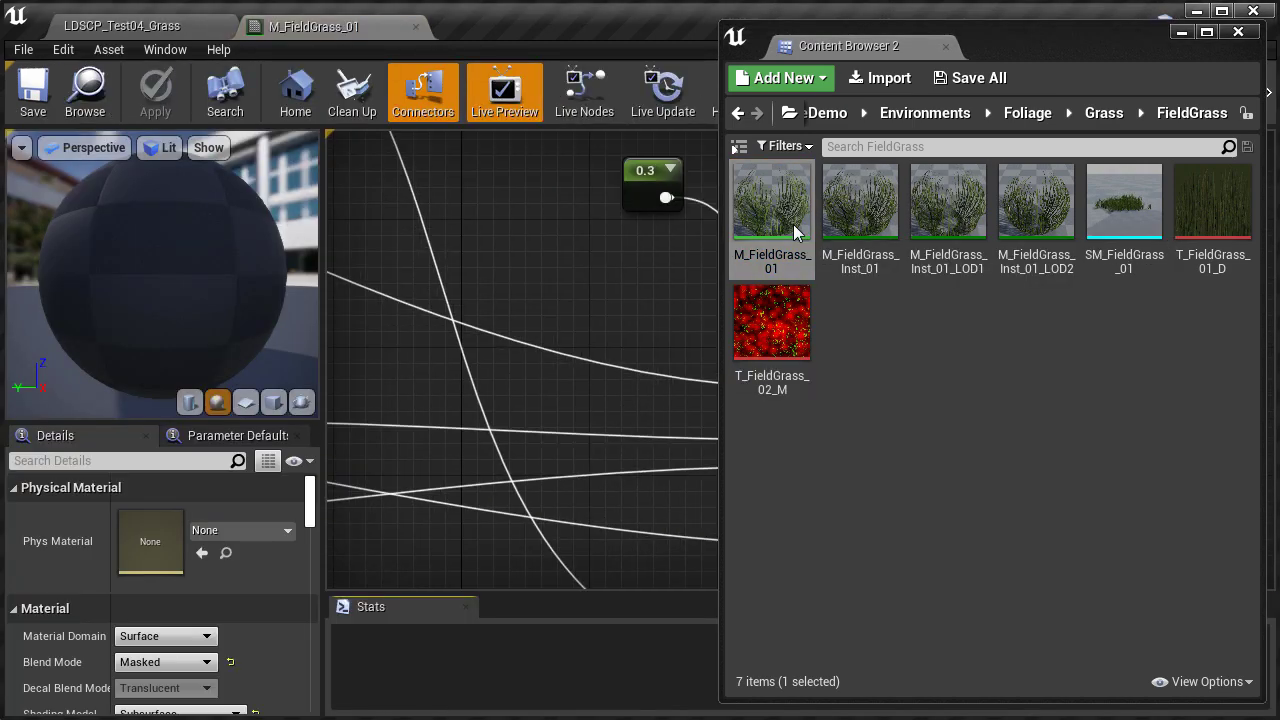
pyautogui.click(678, 3)
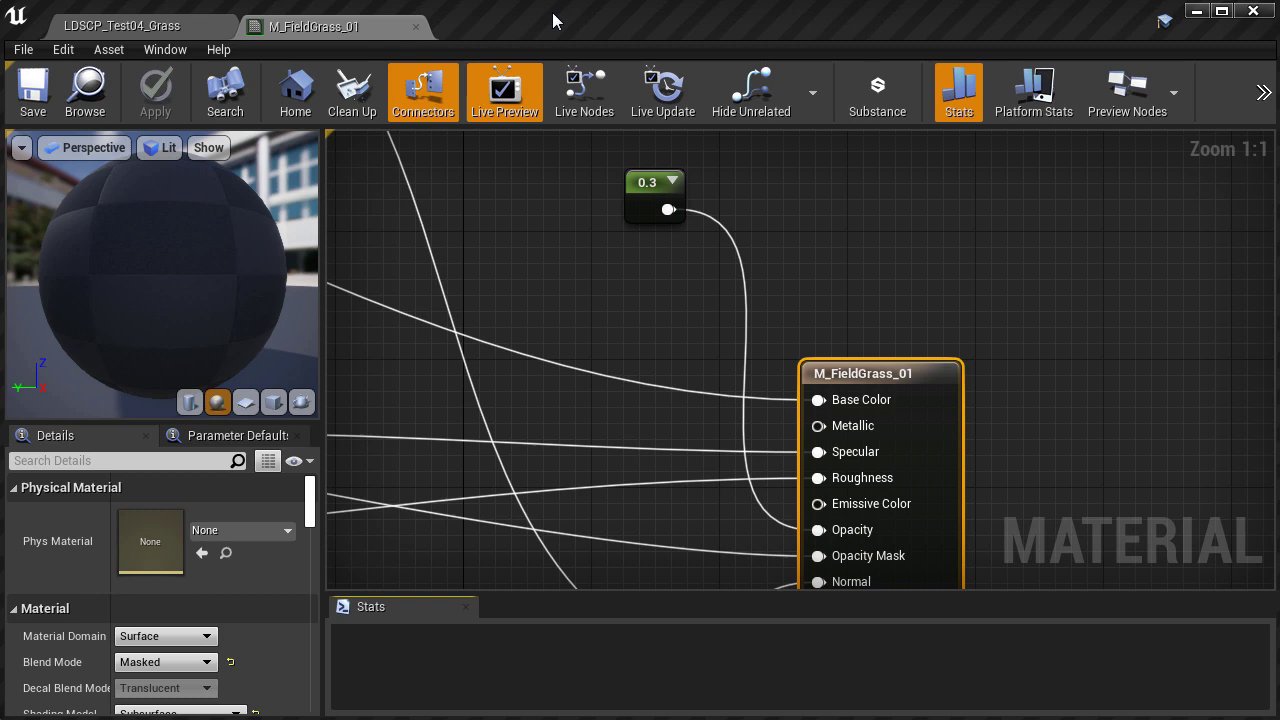
pyautogui.click(465, 607)
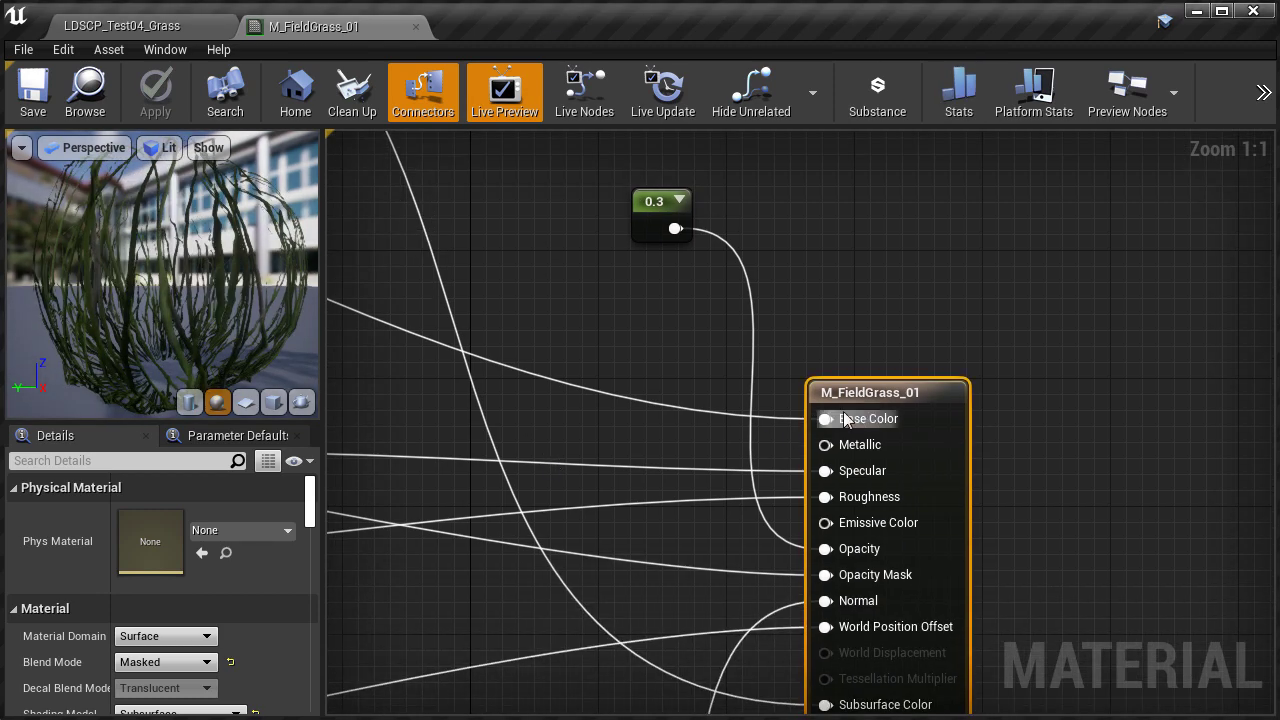
pyautogui.moveTo(415, 389); pyautogui.dragTo(1150, 477, button='right')
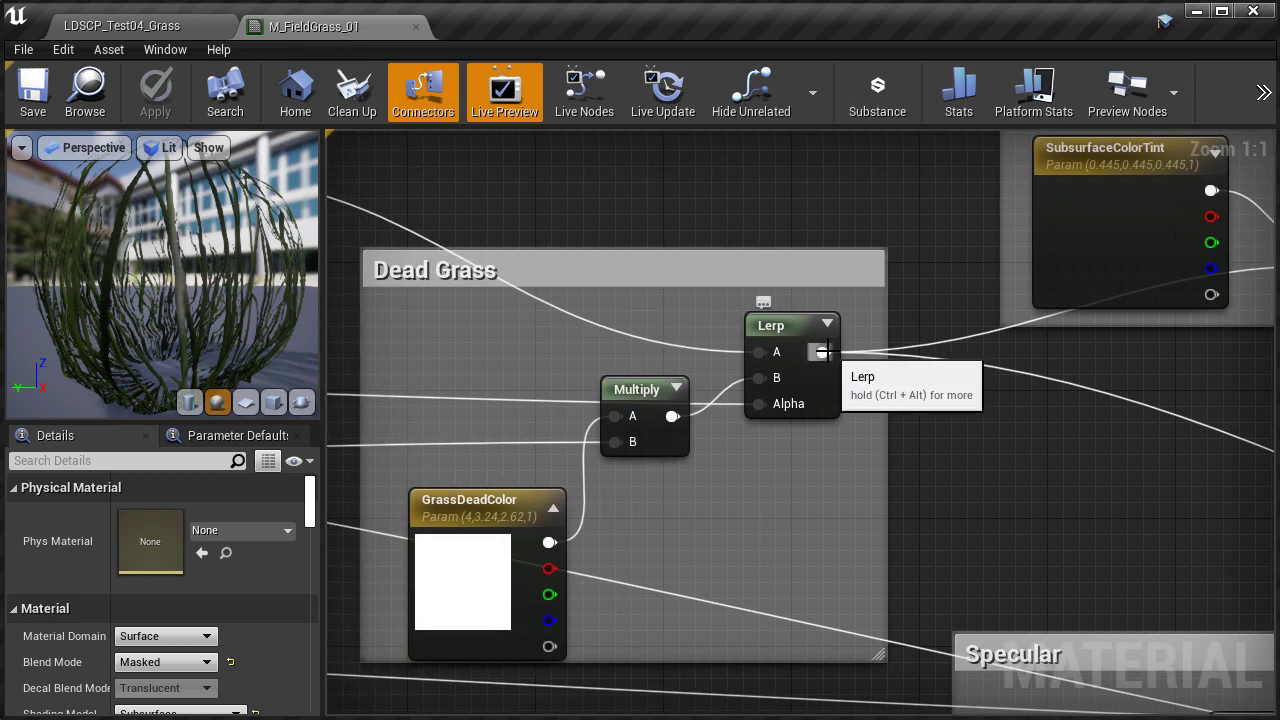
pyautogui.moveTo(1020, 445); pyautogui.dragTo(718, 388, button='right')
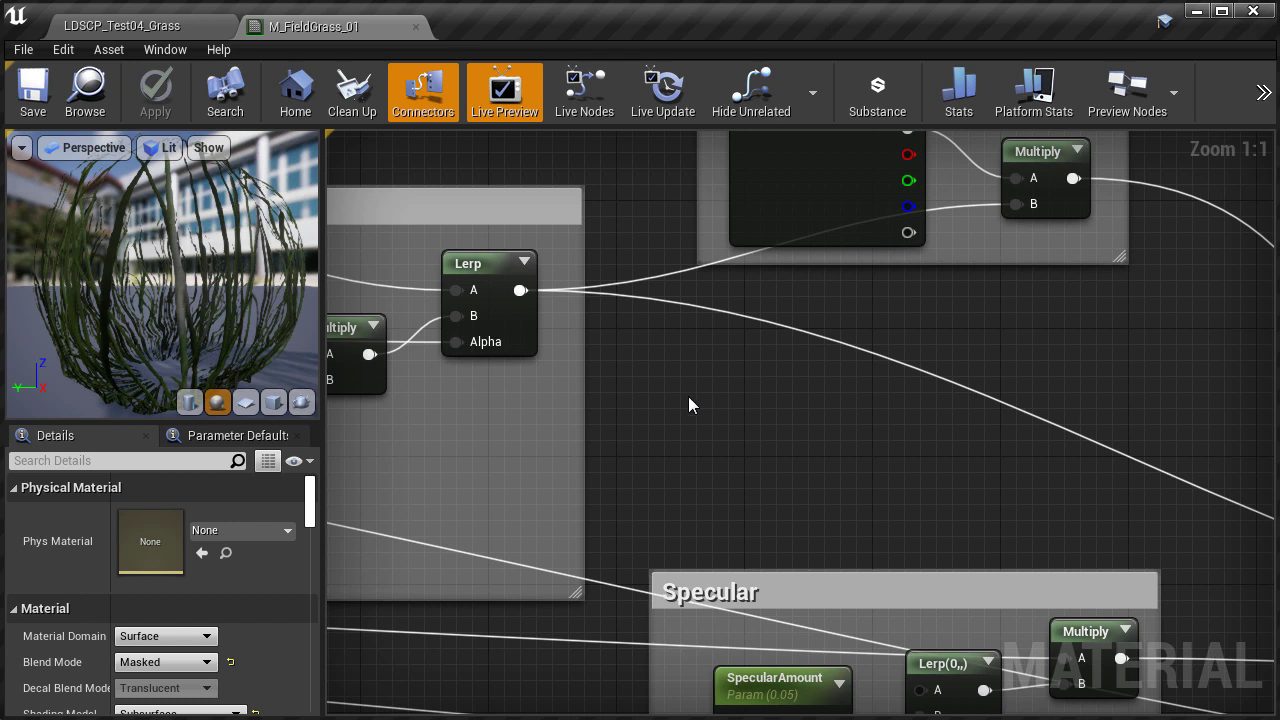
# Add a Multiply node, shift it right, and place a new scalar parameter node
pyautogui.click(688, 396)
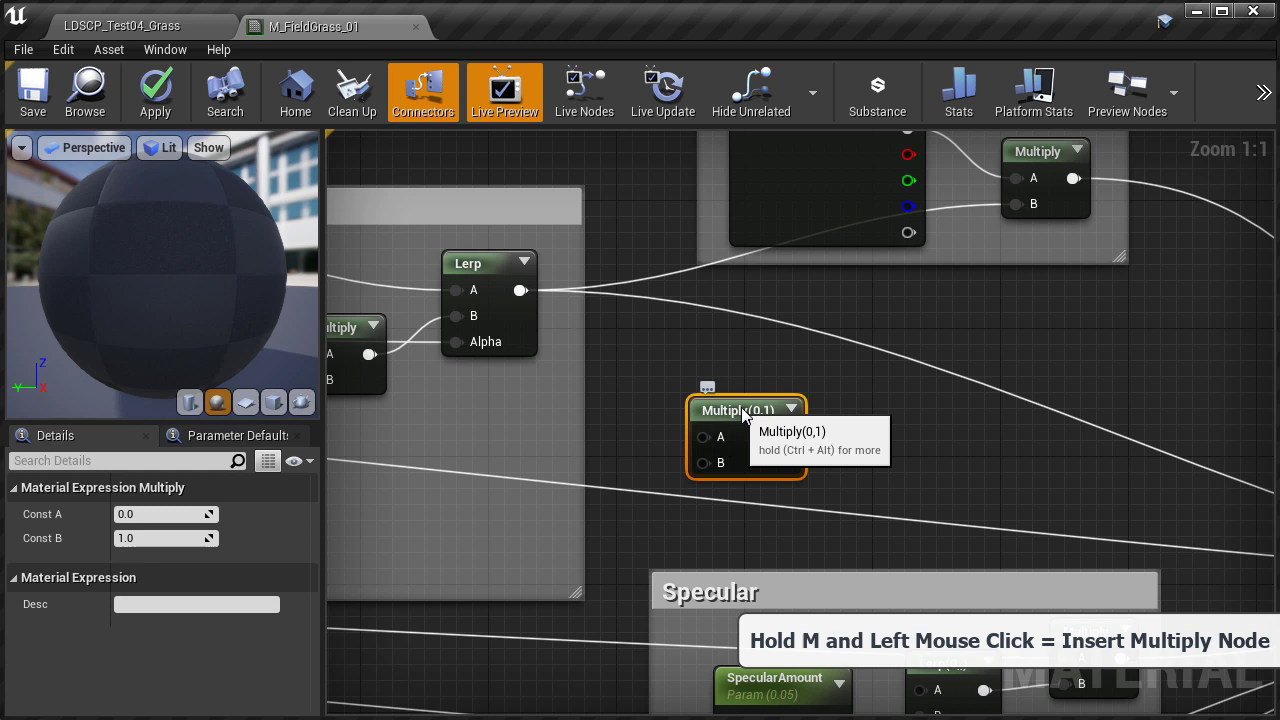
pyautogui.moveTo(743, 414); pyautogui.dragTo(841, 397)
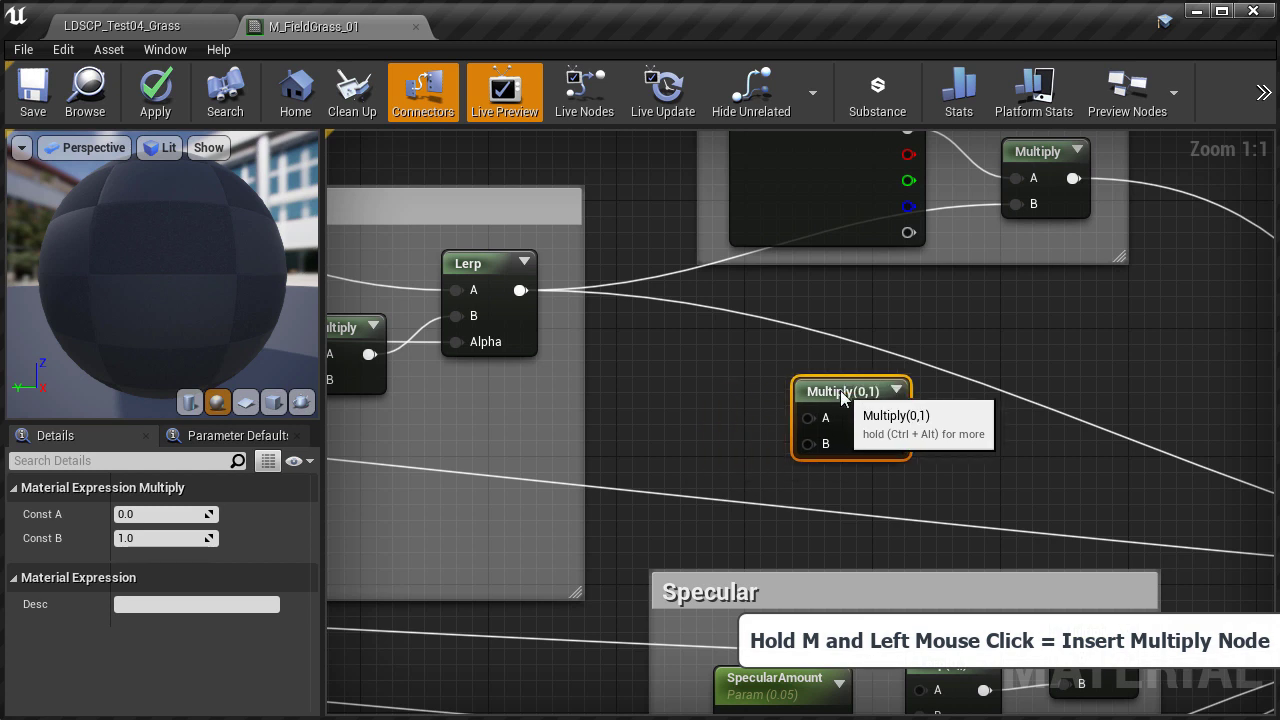
pyautogui.click(630, 426)
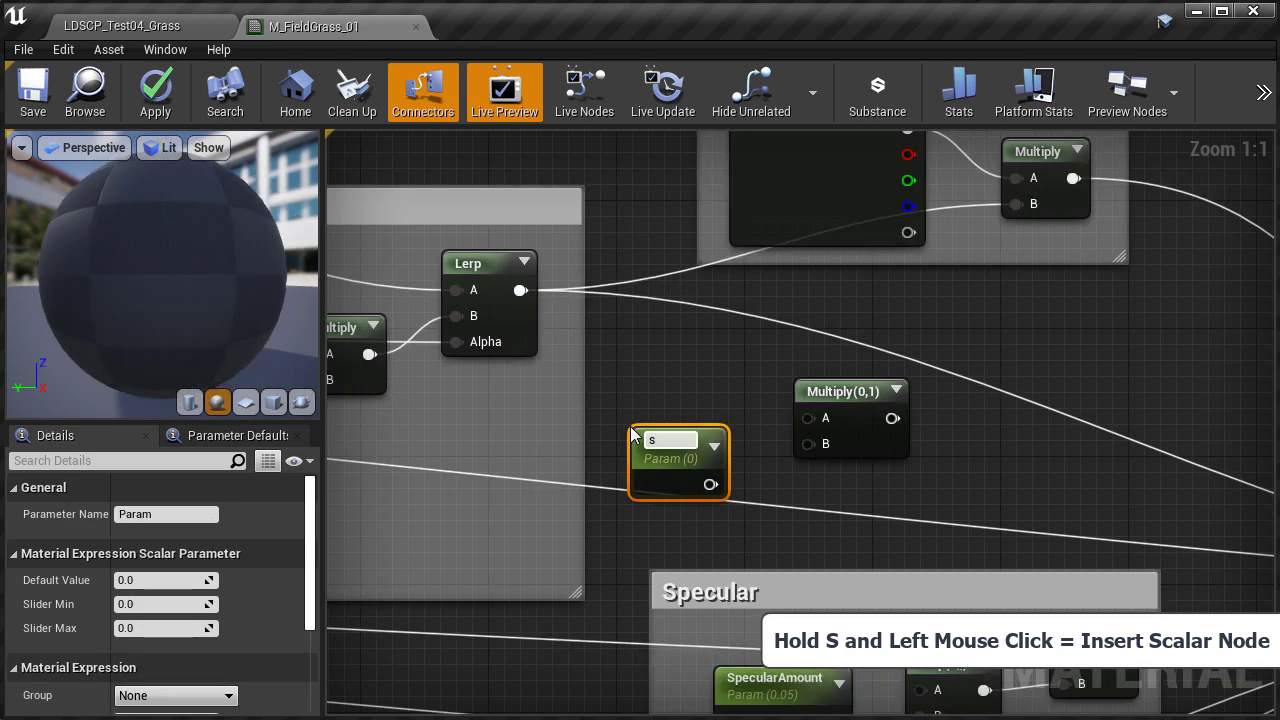
# Name the scalar parameter Grass_Brightness and give it a default value of 1.0
pyautogui.press('BackSpace')
pyautogui.write('Grass_Bright')
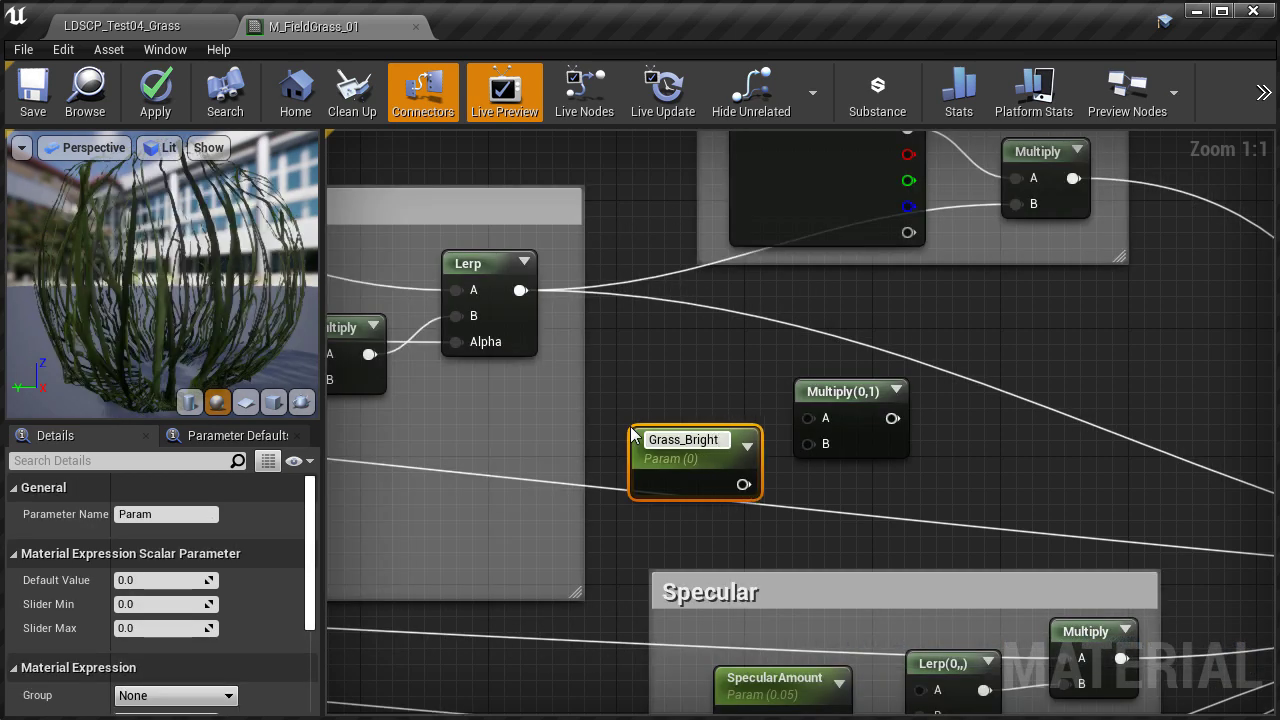
pyautogui.write('ness')
pyautogui.press('Return')
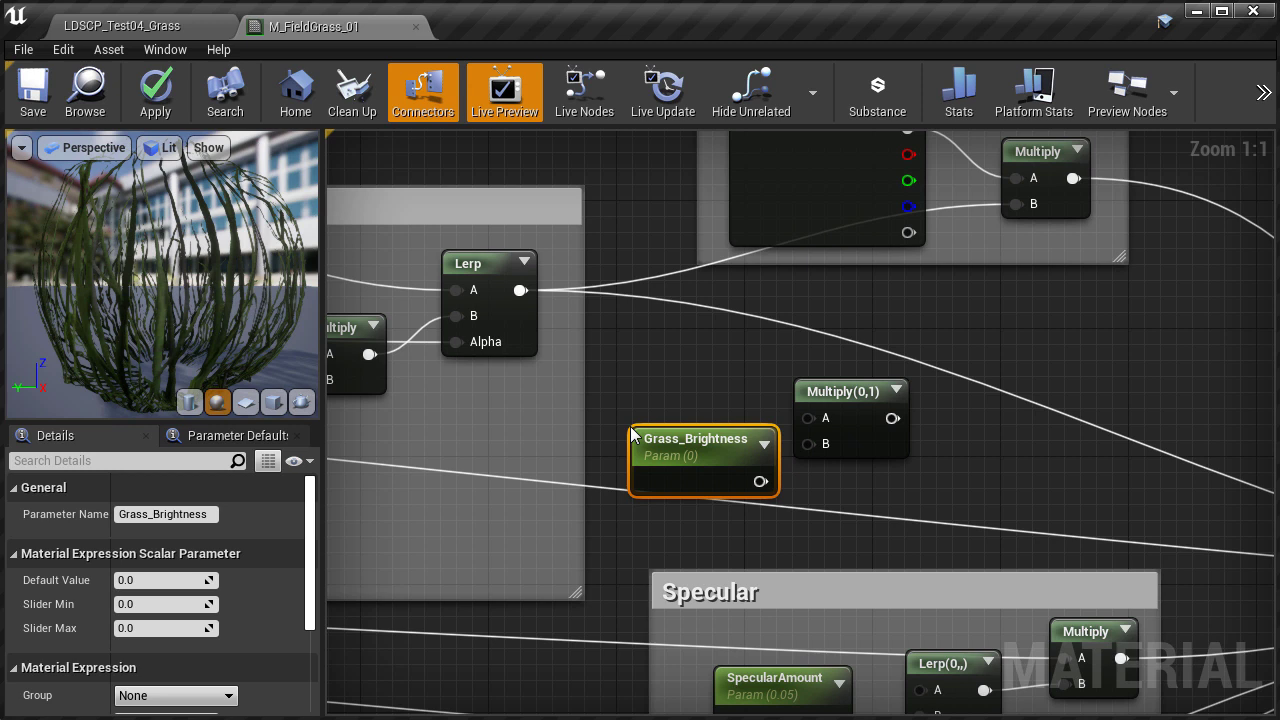
pyautogui.click(161, 580)
pyautogui.write('1')
pyautogui.press('Return')
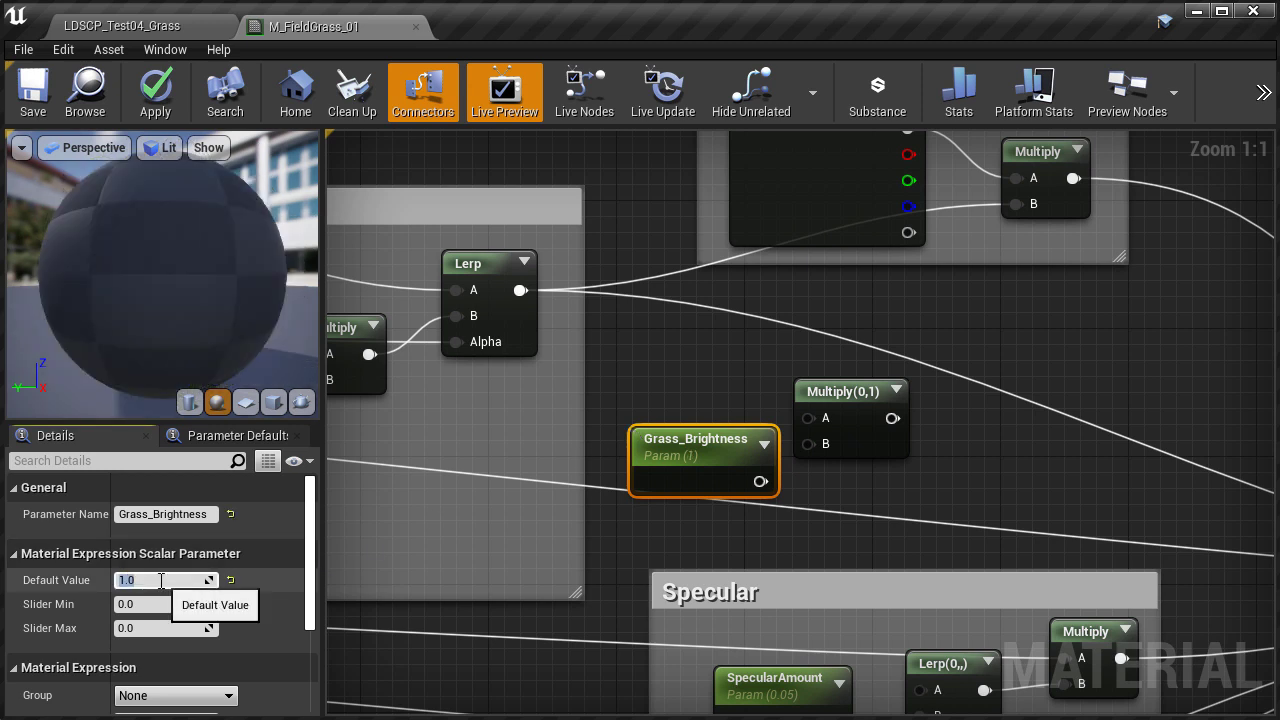
# Wire Lerp into Multiply A, Grass_Brightness into B, Multiply into Base Color, and apply
pyautogui.moveTo(695, 442); pyautogui.dragTo(666, 425)
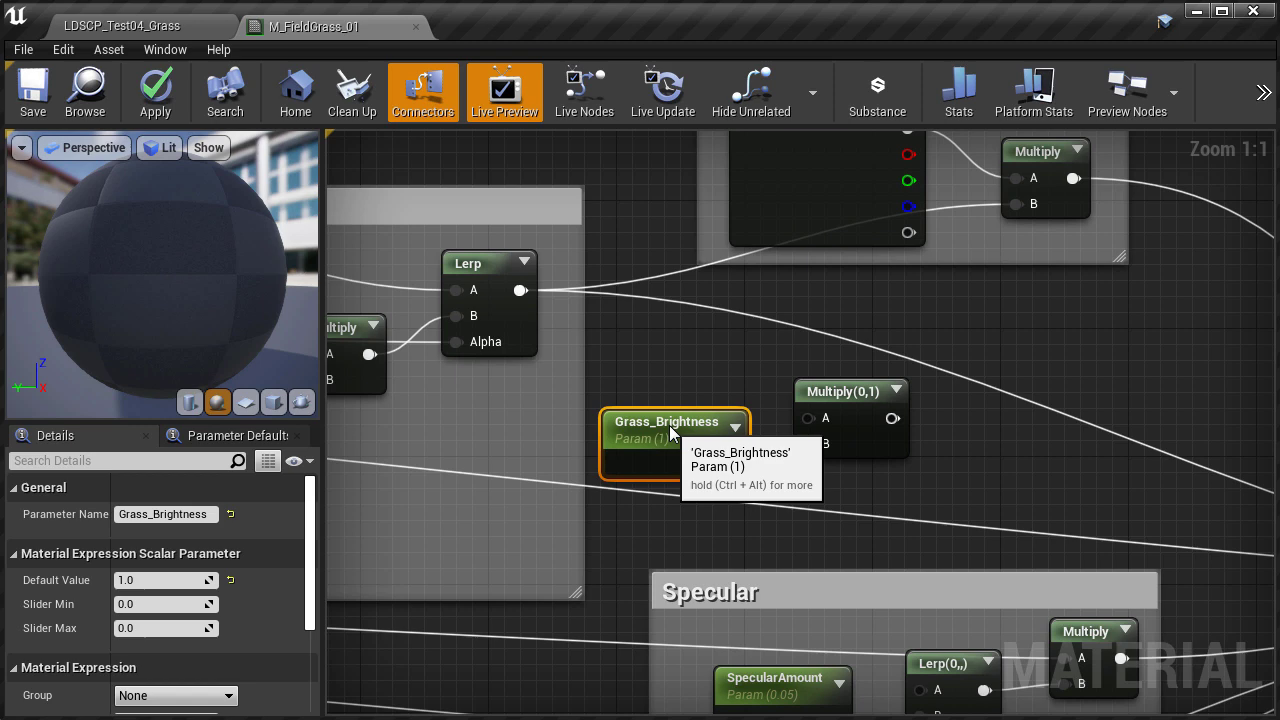
pyautogui.moveTo(520, 290); pyautogui.dragTo(815, 376)
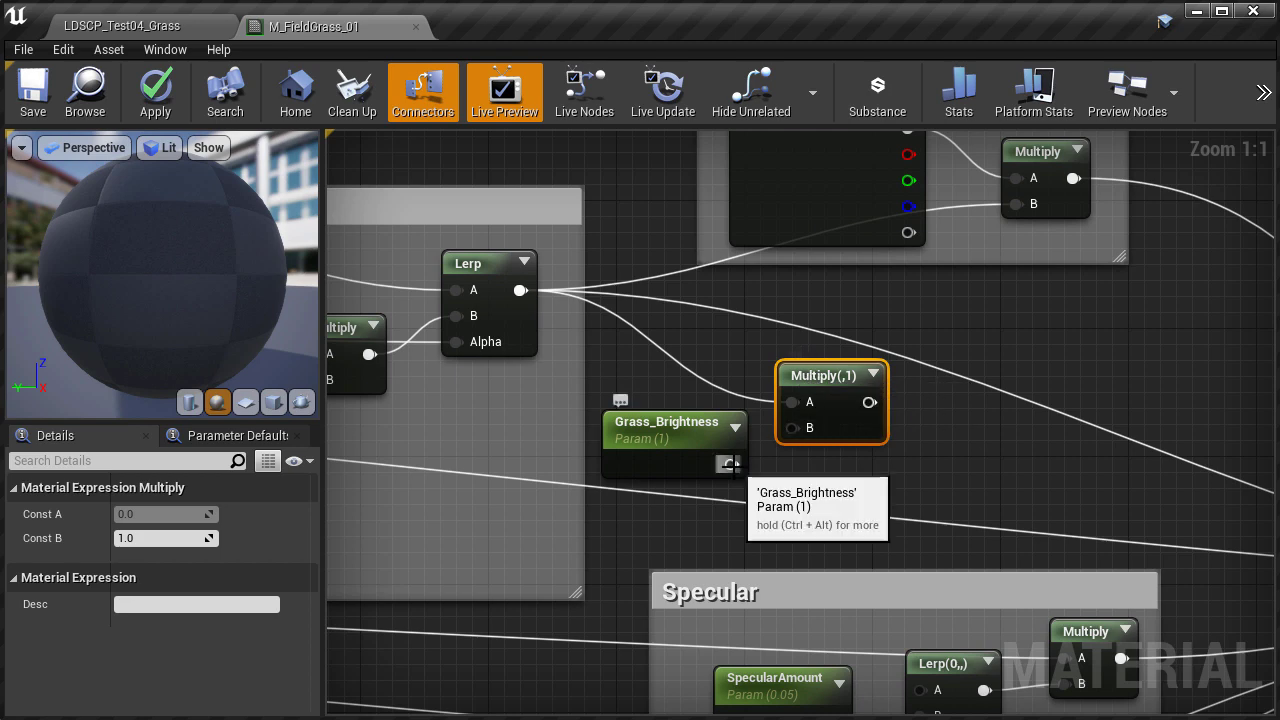
pyautogui.moveTo(730, 464); pyautogui.dragTo(795, 436)
pyautogui.moveTo(810, 430); pyautogui.dragTo(521, 387, button='right')
pyautogui.moveTo(560, 359); pyautogui.dragTo(1113, 590)
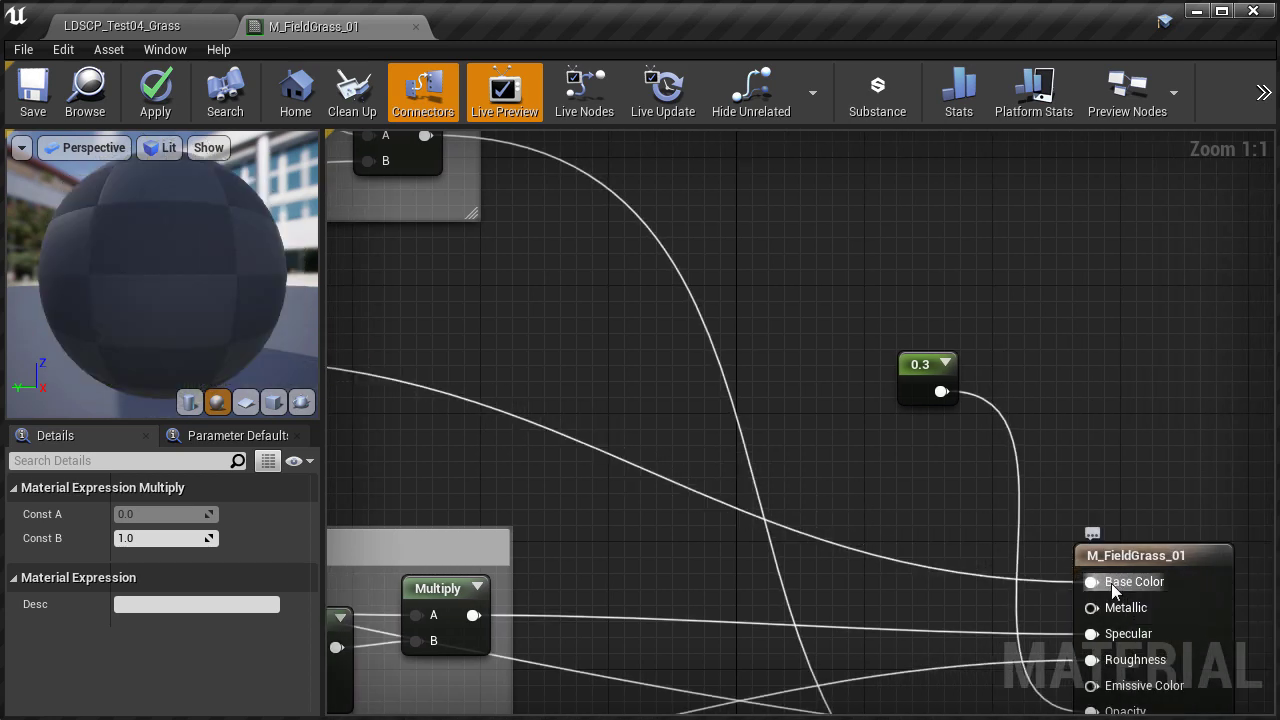
pyautogui.moveTo(380, 420); pyautogui.dragTo(1211, 470, button='right')
pyautogui.click(148, 95)
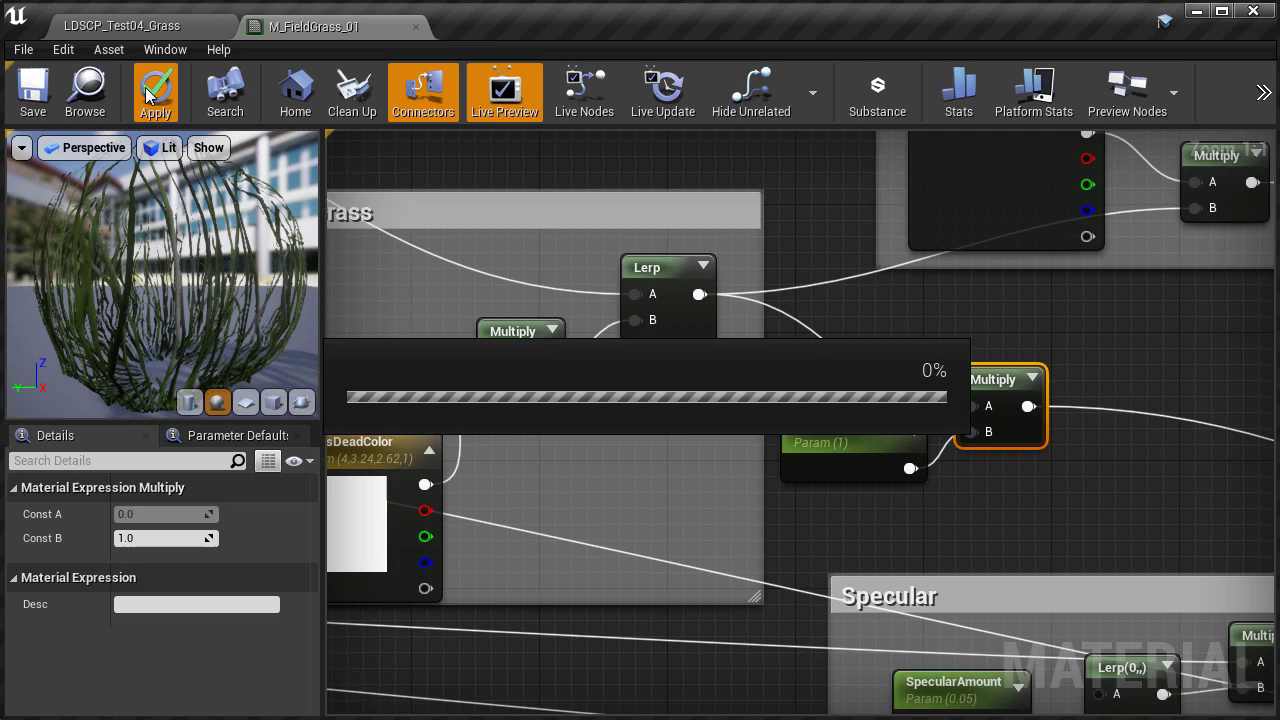
pyautogui.click(122, 26)
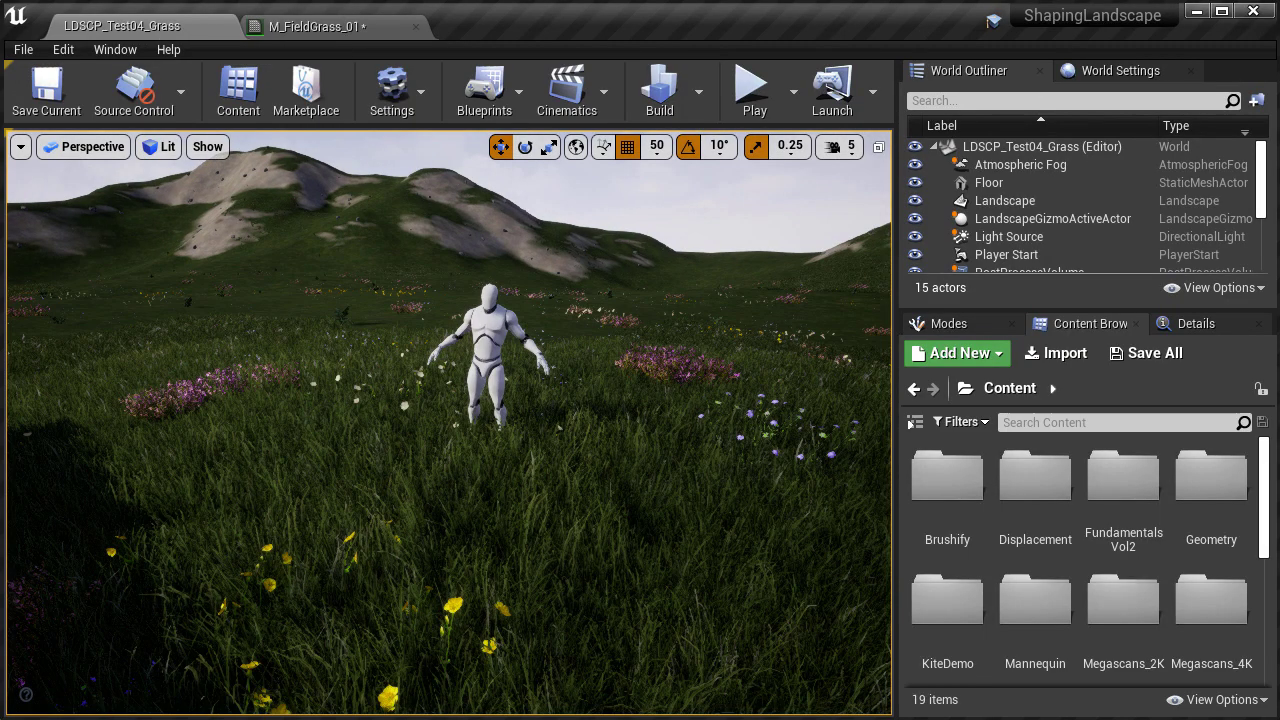
# Reopen M_FieldGrass_Inst_01 from the FieldGrass content browser and scroll to its parameters
pyautogui.press('F11')
pyautogui.hotkey('alt', 'Tab')
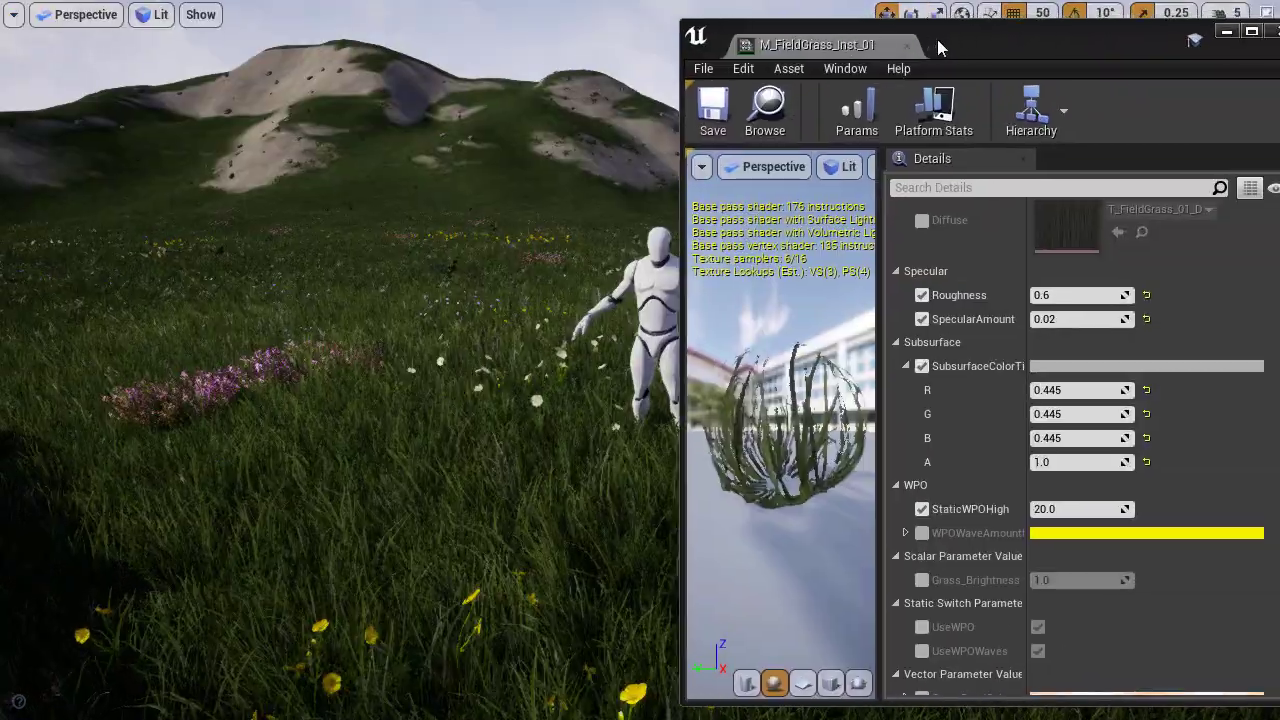
pyautogui.hotkey('ctrl', 'shift', 'f')
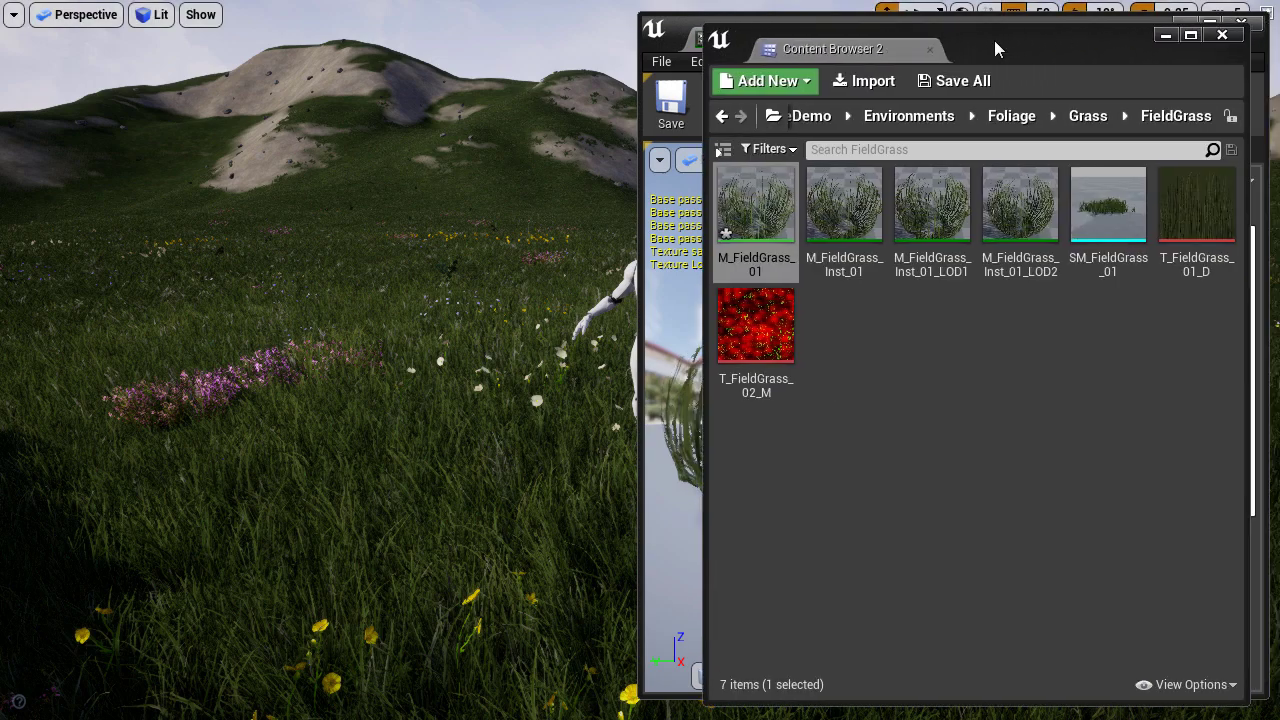
pyautogui.doubleClick(817, 226)
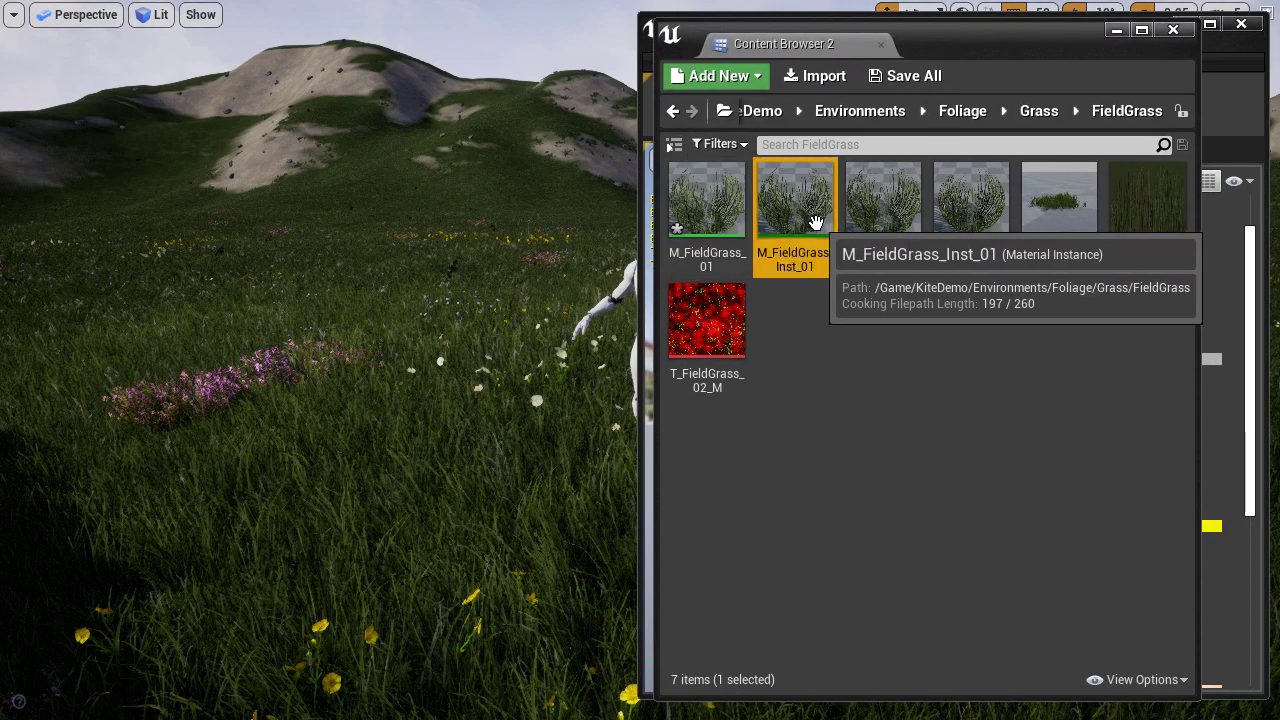
pyautogui.moveTo(557, 294); pyautogui.dragTo(660, 298, button='right')
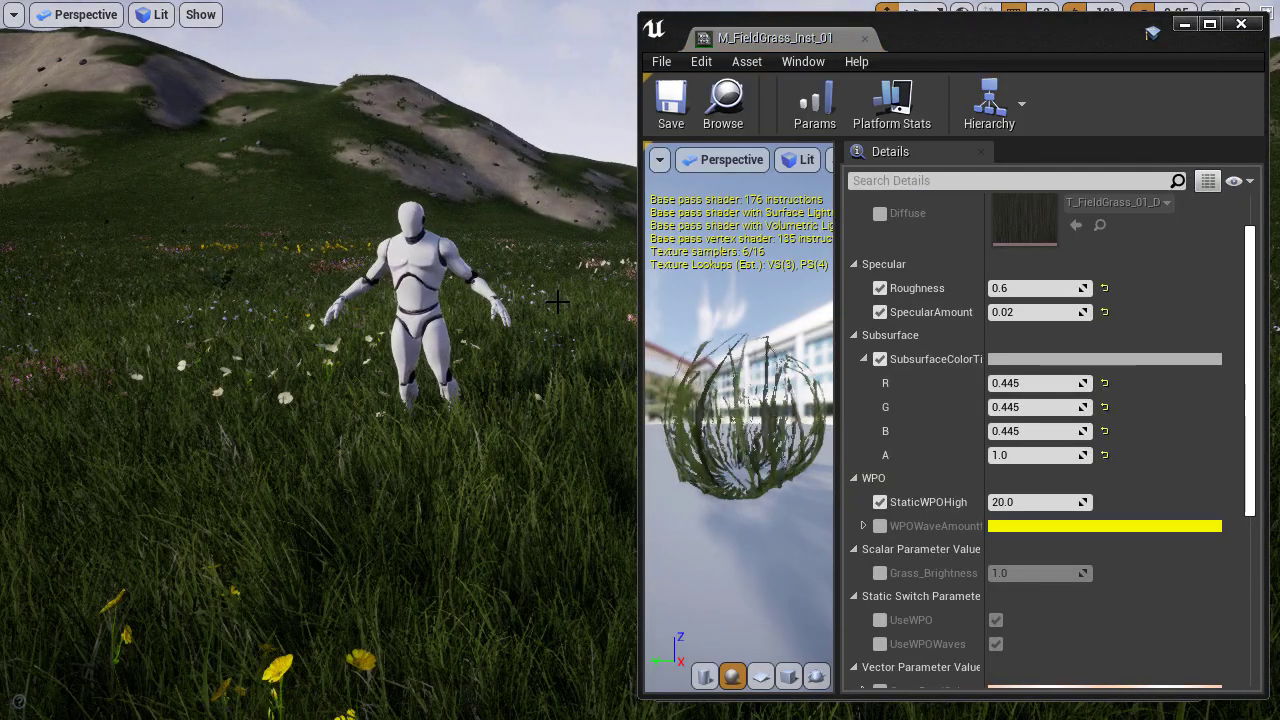
pyautogui.scroll(-5, 1007, 385)
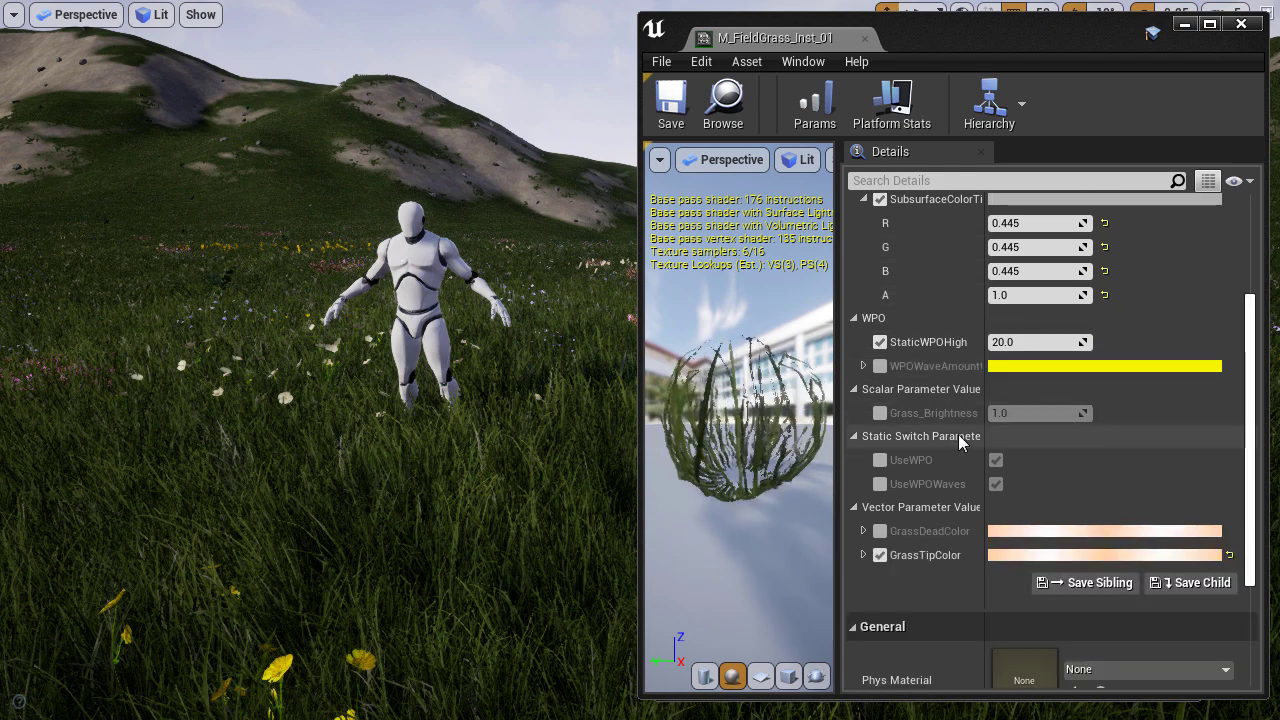
# Enable the Grass_Brightness override and drag it down to 0.0 with realtime viewport rendering
pyautogui.click(880, 413)
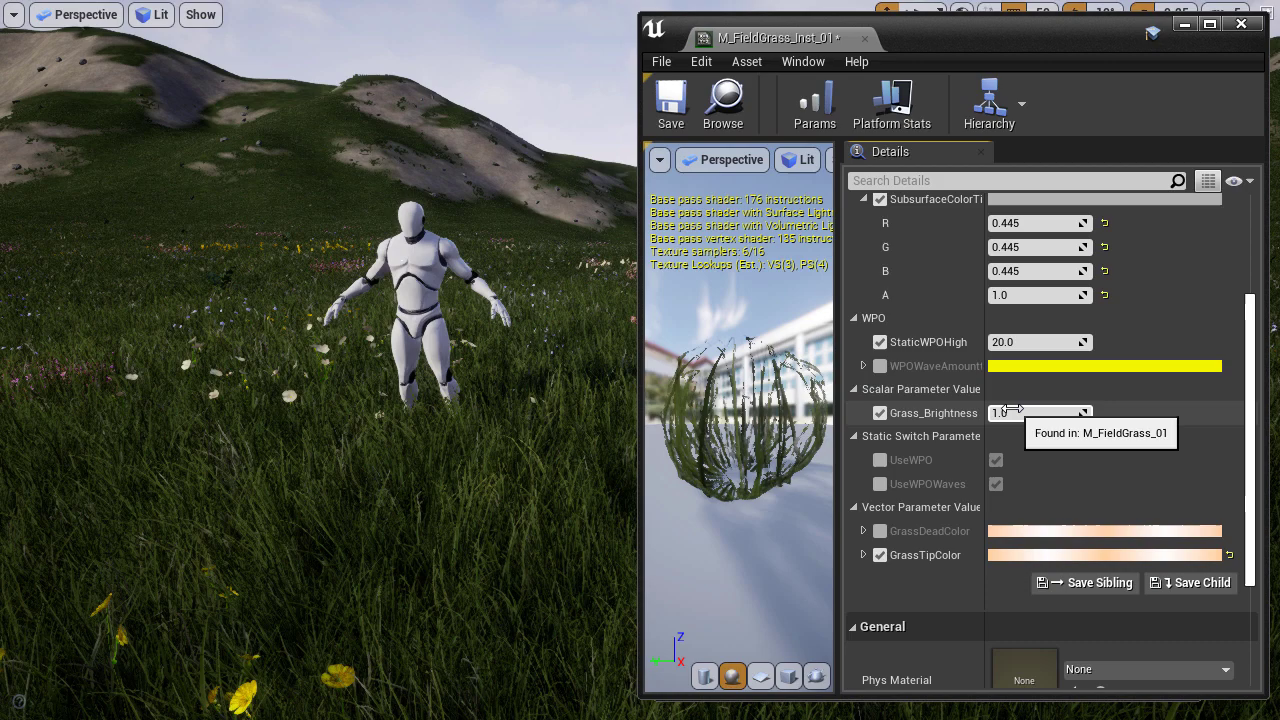
pyautogui.moveTo(991, 409); pyautogui.dragTo(1010, 410)
pyautogui.moveTo(529, 420); pyautogui.dragTo(510, 460)
pyautogui.click(13, 14)
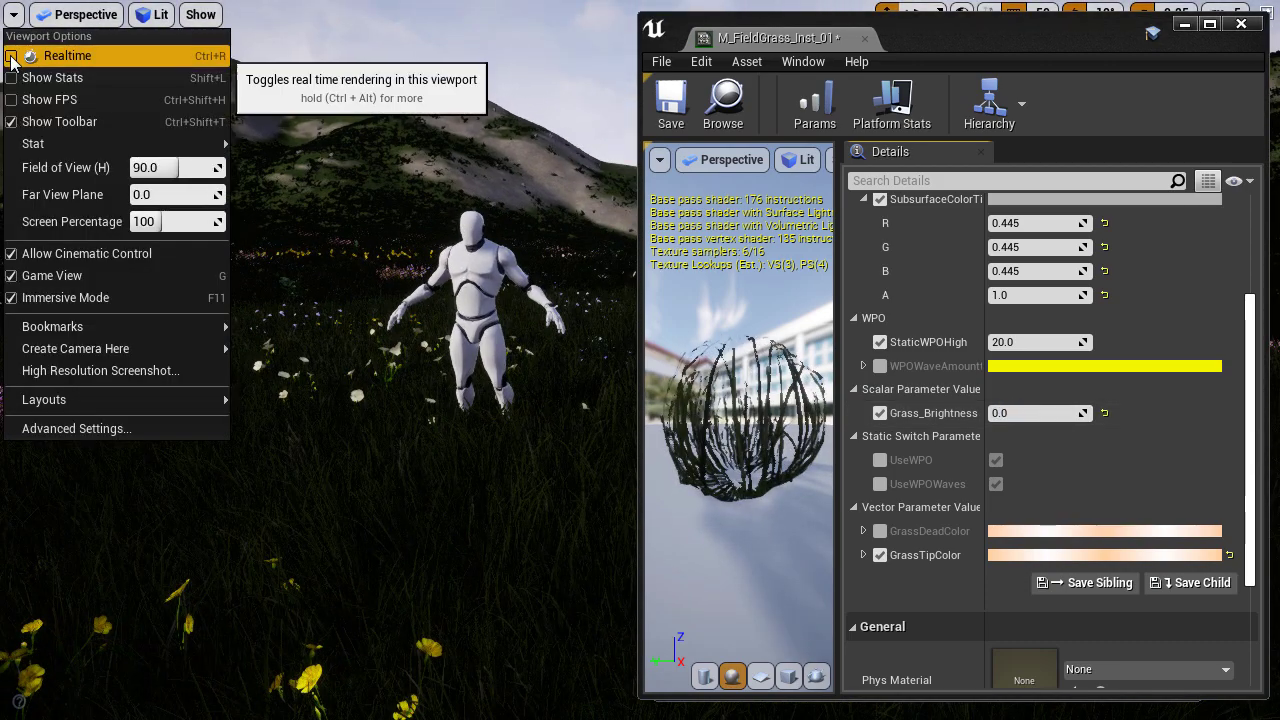
pyautogui.press('Escape')
# Step Grass_Brightness through 1.0 and 1.5 up to 2.5, then close the instance editor
pyautogui.click(1022, 413)
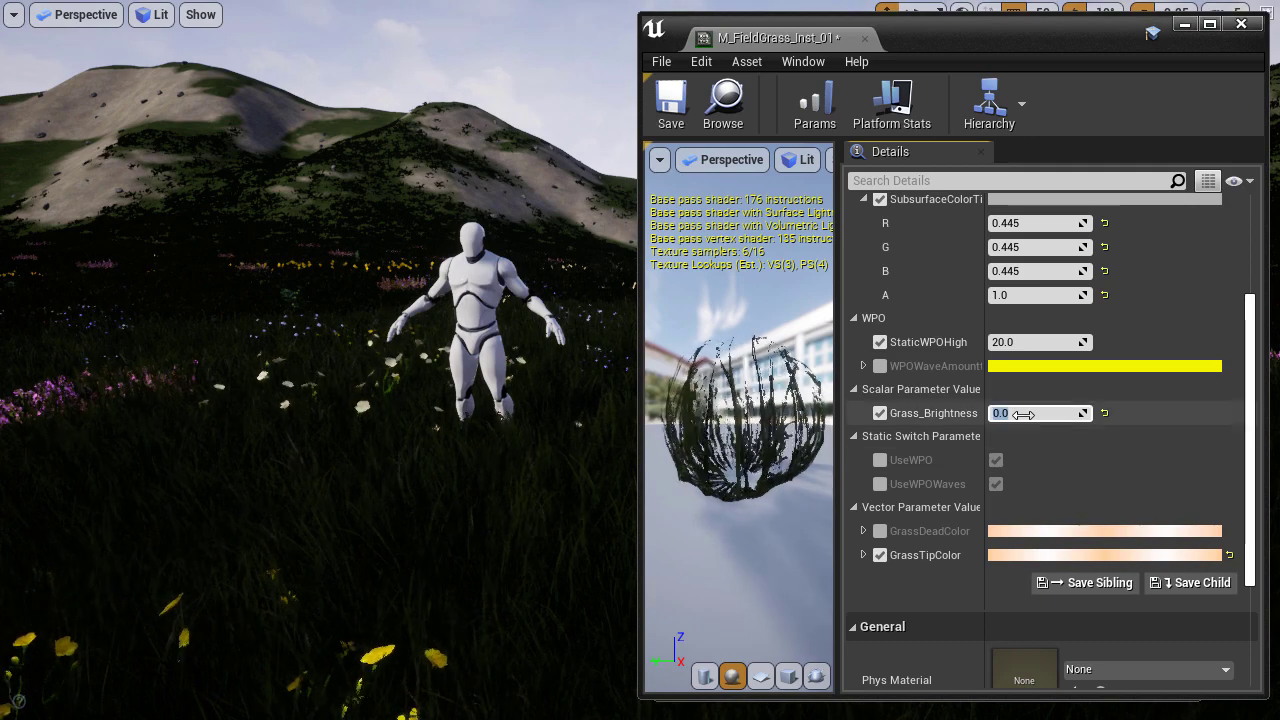
pyautogui.write('1')
pyautogui.press('Return')
pyautogui.write('1.')
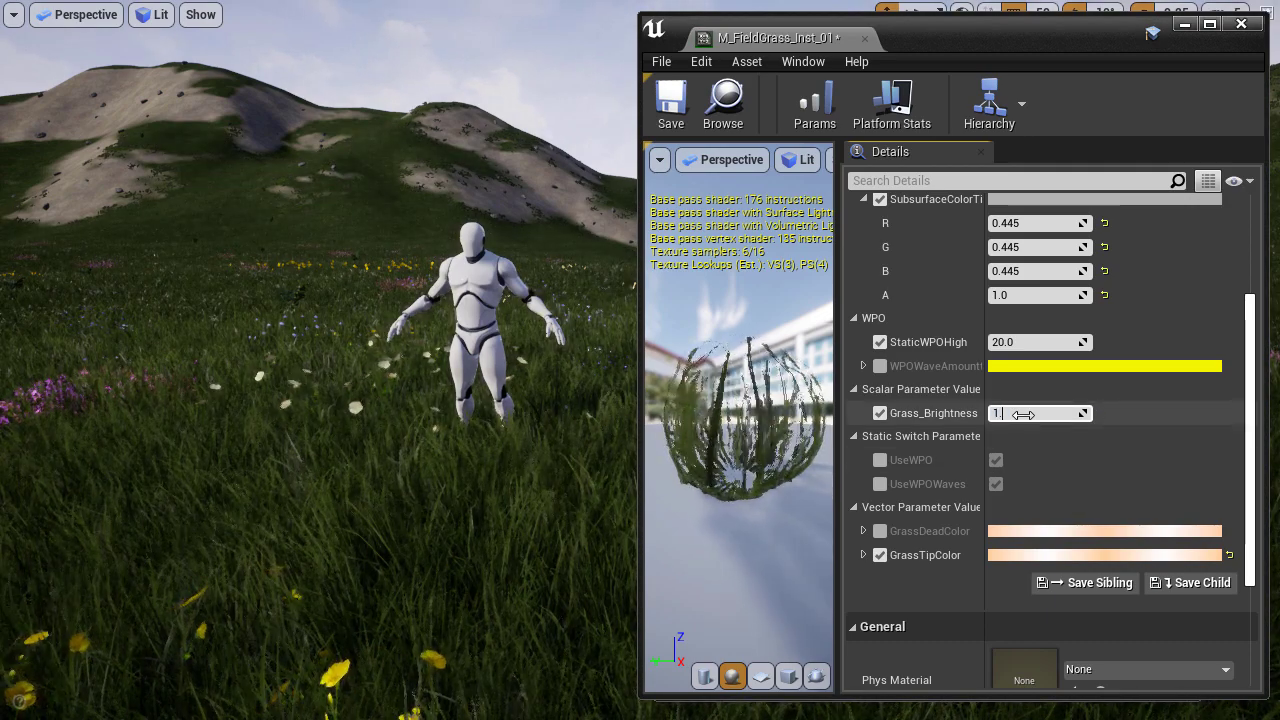
pyautogui.write('5')
pyautogui.press('Return')
pyautogui.write('3')
pyautogui.press('Return')
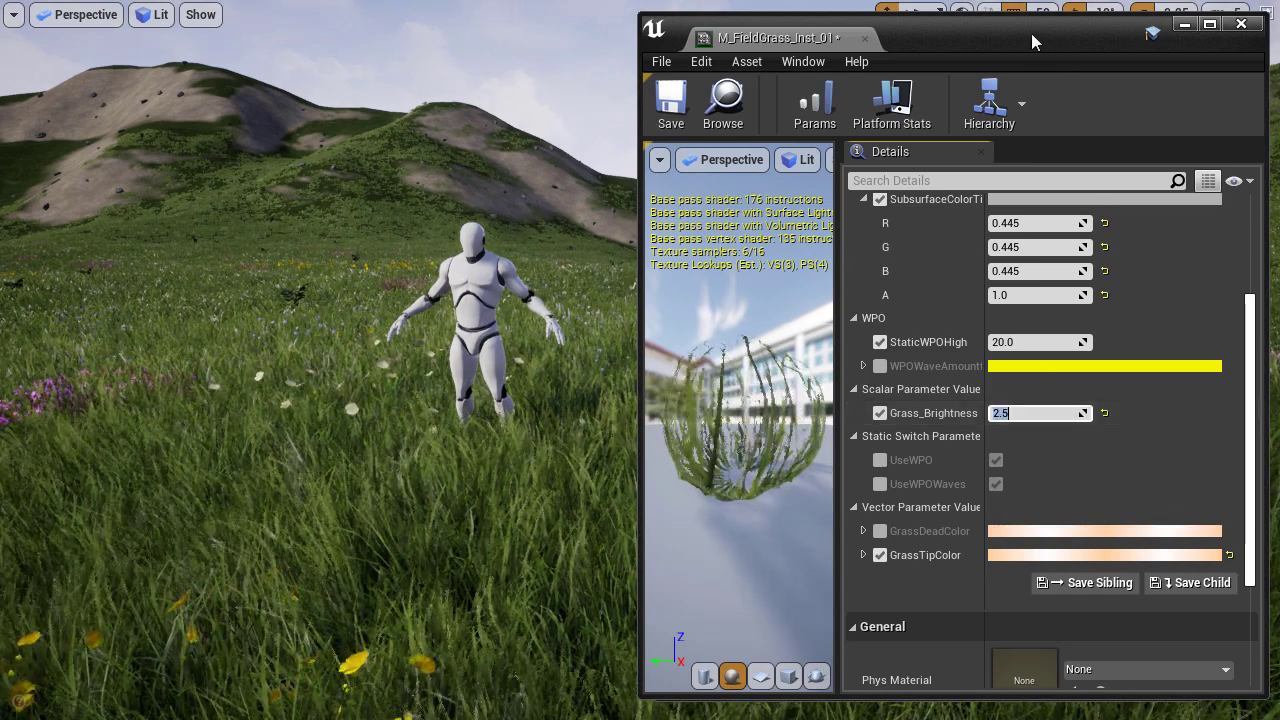
pyautogui.click(723, 103)
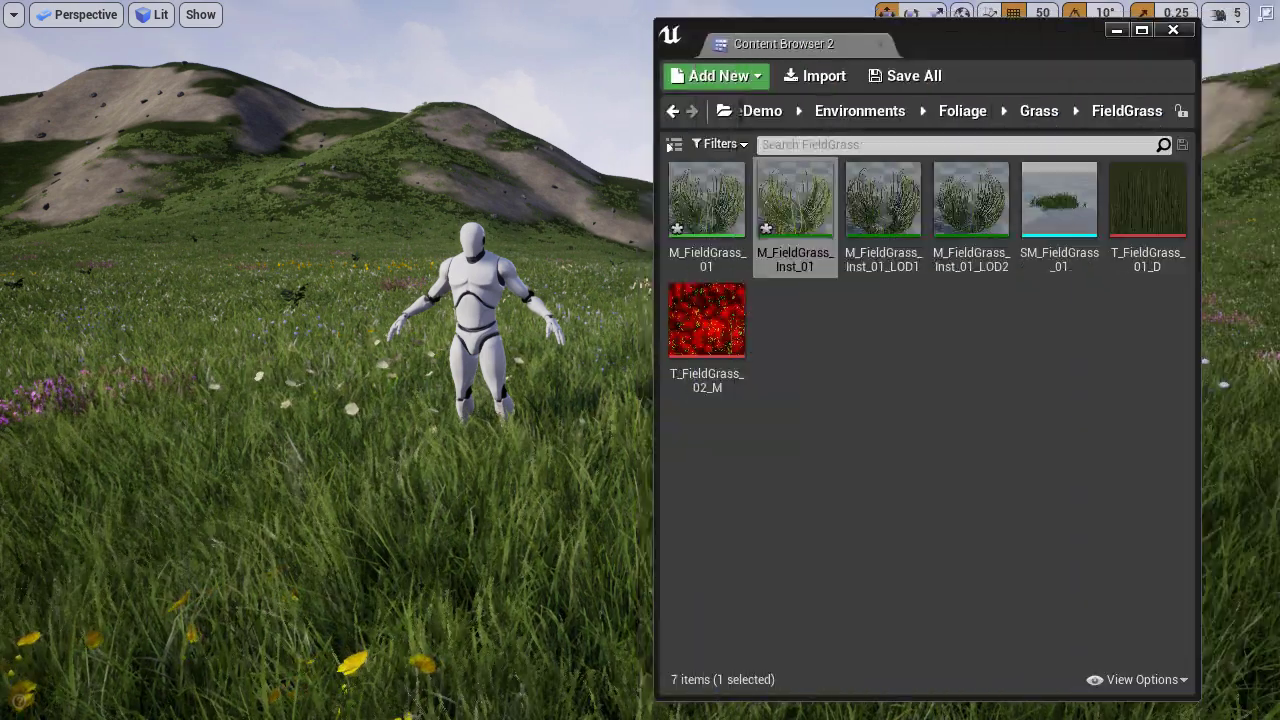
# Close the Content Browser 2 window and move the camera toward the mannequin
pyautogui.click(1173, 30)
pyautogui.moveTo(777, 443); pyautogui.dragTo(752, 460, button='right')
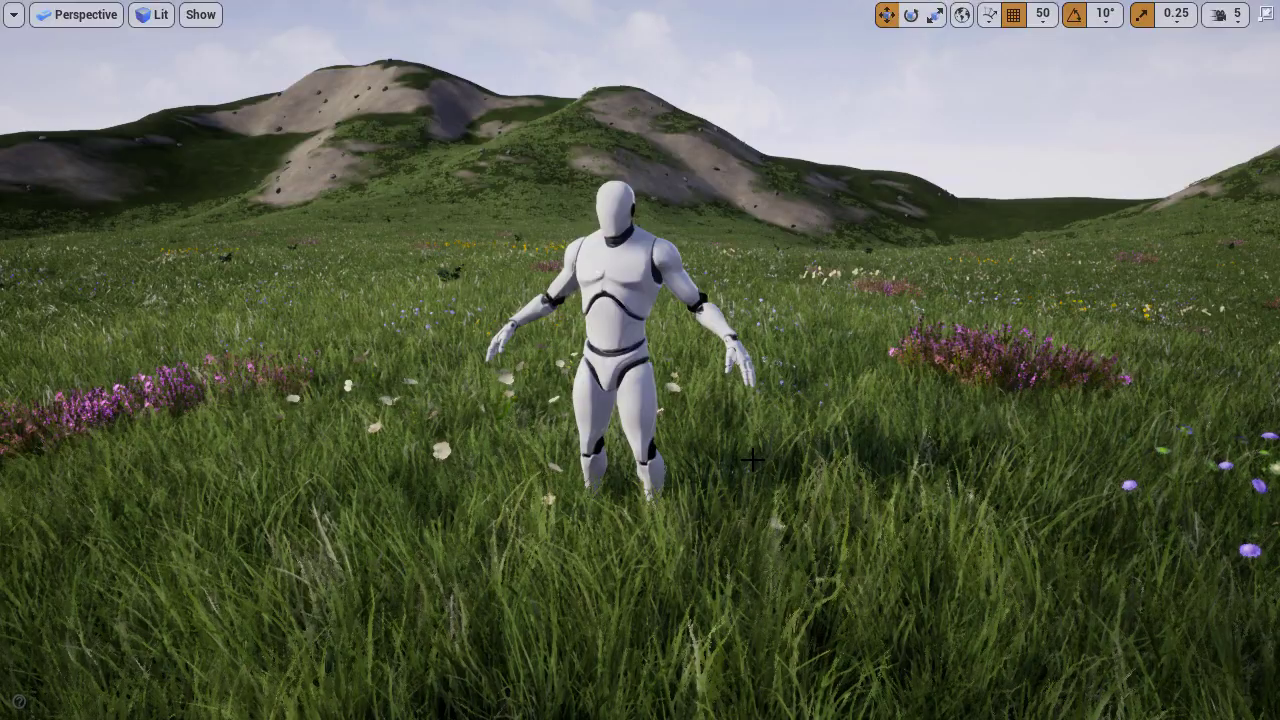